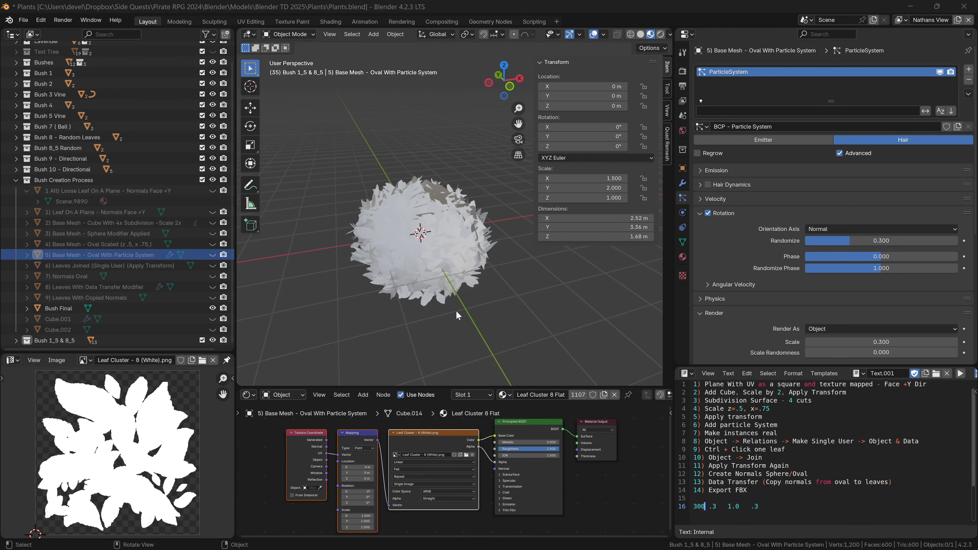
Step: View the particle bush and the foliage shader graph, and open the Bush Wind subgraph
{"action": "middle_click_drag", "start_coordinate": [456, 312], "coordinate": [371, 318]}
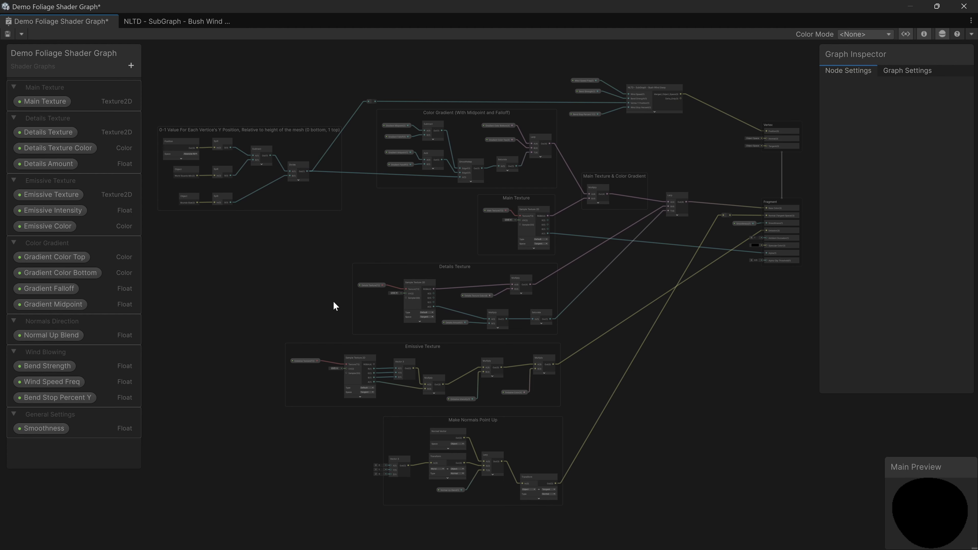
{"action": "middle_click_drag", "start_coordinate": [333, 302], "coordinate": [334, 305]}
{"action": "left_click", "coordinate": [184, 22]}
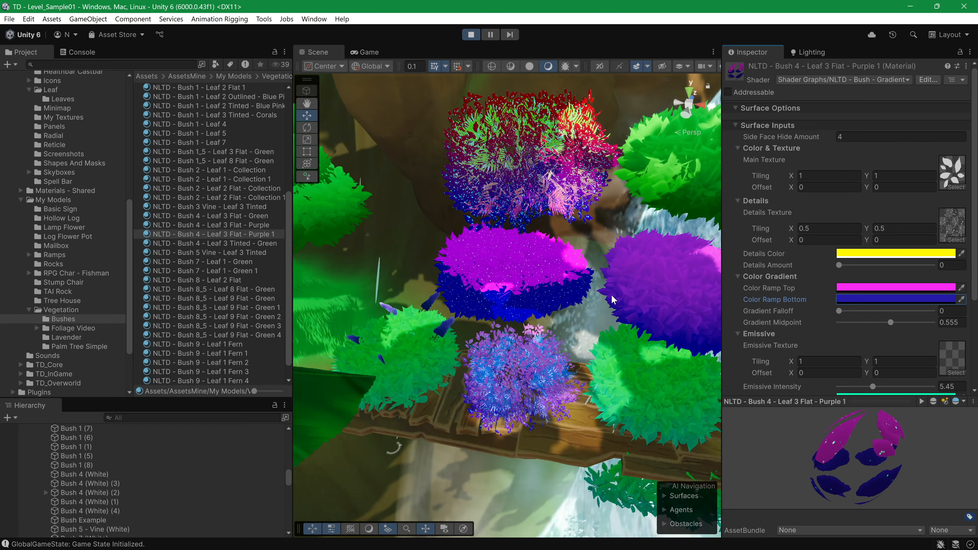
Step: Adjust the purple Bush 4 material's Gradient Falloff and assign Leaf Cluster - 8 (White) as the red bush material's Main Texture
{"action": "left_click_drag", "start_coordinate": [864, 311], "coordinate": [872, 311]}
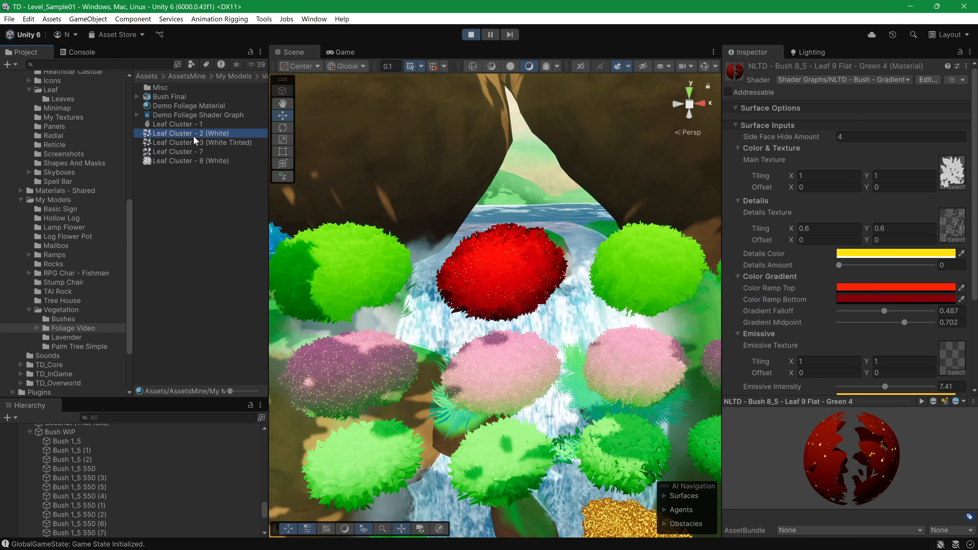
{"action": "left_click_drag", "start_coordinate": [887, 188], "coordinate": [950, 173]}
{"action": "left_click_drag", "start_coordinate": [187, 161], "coordinate": [949, 175]}
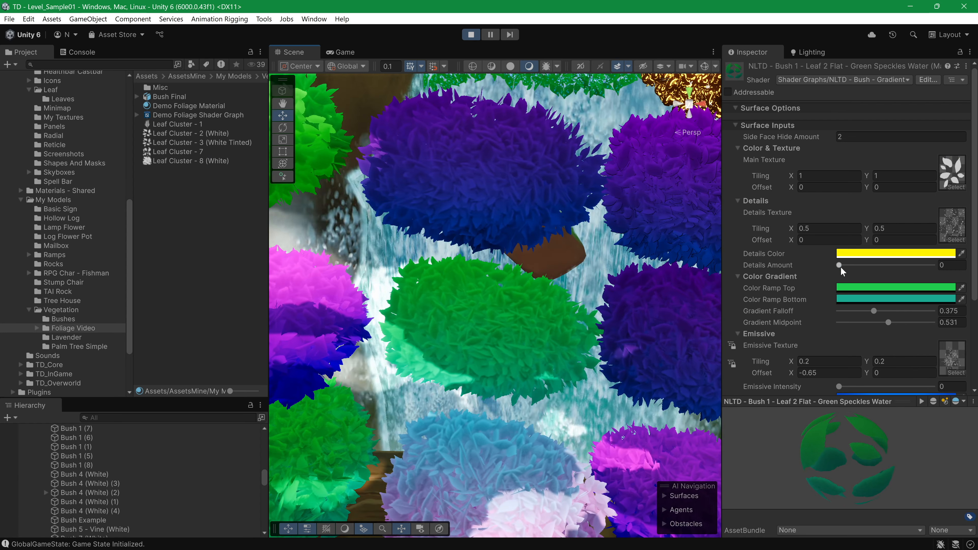
Step: Raise the Details Amount of the green speckled Bush 1 material and change its Details Color
{"action": "left_click_drag", "start_coordinate": [841, 267], "coordinate": [922, 260]}
{"action": "left_click", "coordinate": [921, 255]}
{"action": "left_click_drag", "start_coordinate": [939, 298], "coordinate": [831, 319]}
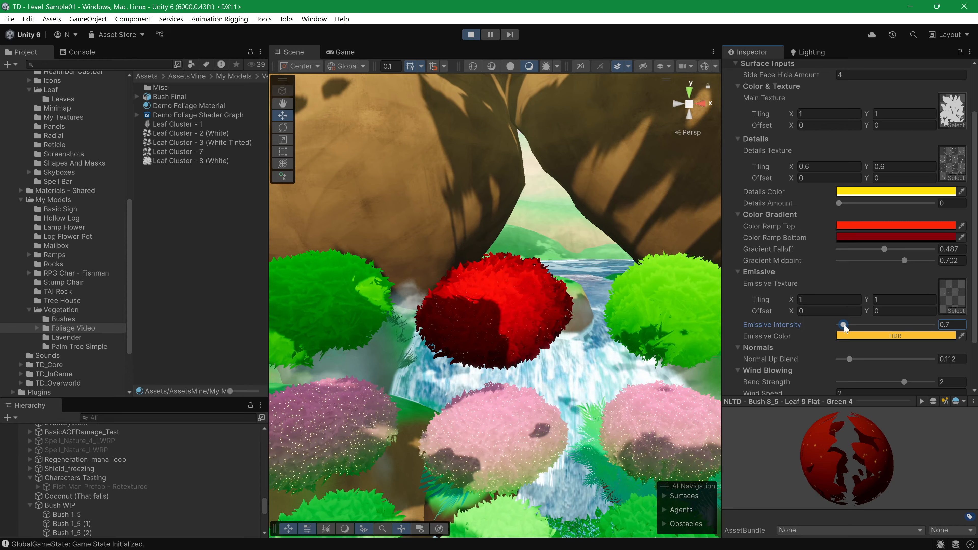
Step: Set the red bush material's Emissive Intensity to 15 and adjust the yellow Bush 7 material's Emissive Intensity
{"action": "left_click_drag", "start_coordinate": [843, 324], "coordinate": [932, 324]}
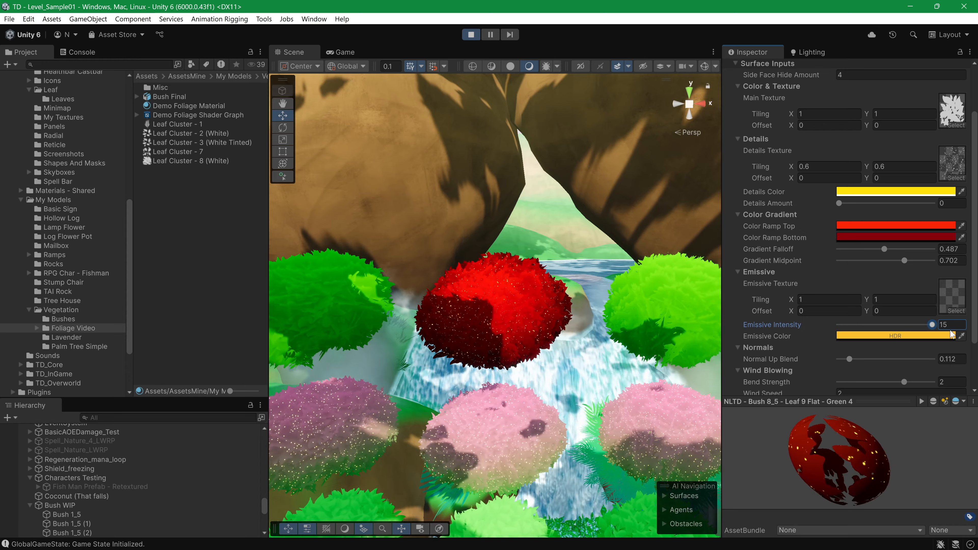
{"action": "right_click_drag", "start_coordinate": [564, 328], "coordinate": [522, 348]}
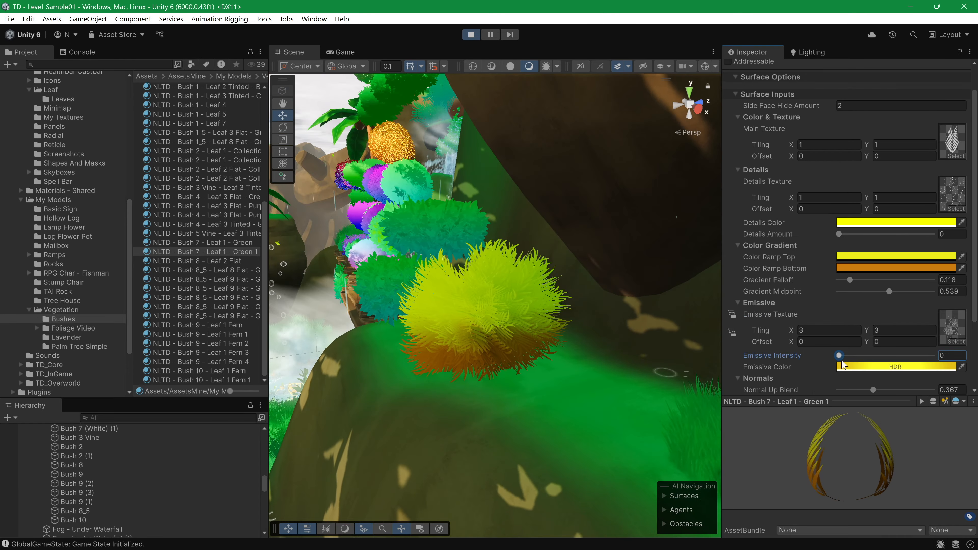
{"action": "mouse_move", "coordinate": [866, 356]}
{"action": "left_mouse_down"}
{"action": "mouse_move", "coordinate": [840, 355]}
{"action": "mouse_move", "coordinate": [851, 356]}
{"action": "left_mouse_up"}
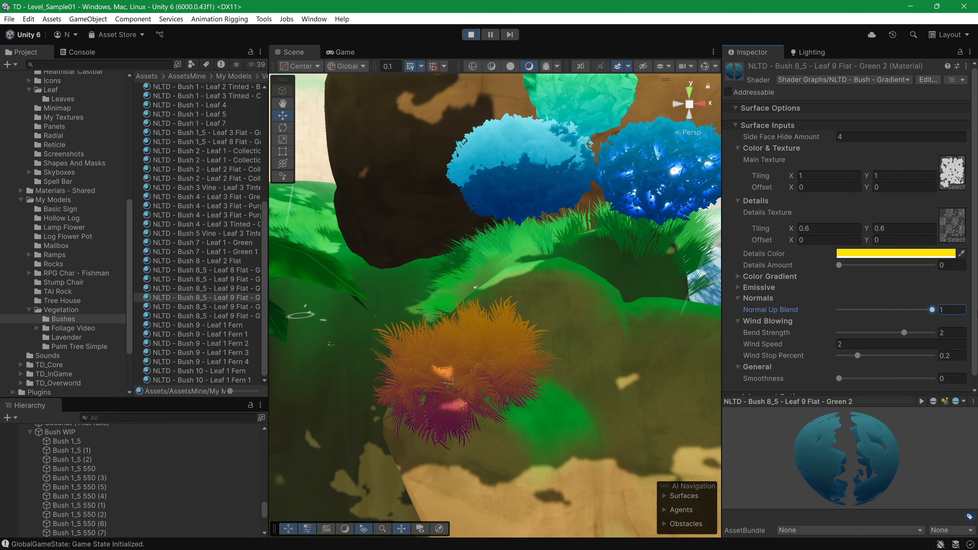
Step: Locate the orange fern bush's material, raise its Normal Up Blend, and adjust the Demo Foliage Material's Bend Stop Percent Y
{"action": "left_click", "coordinate": [506, 367]}
{"action": "double_click", "coordinate": [861, 213]}
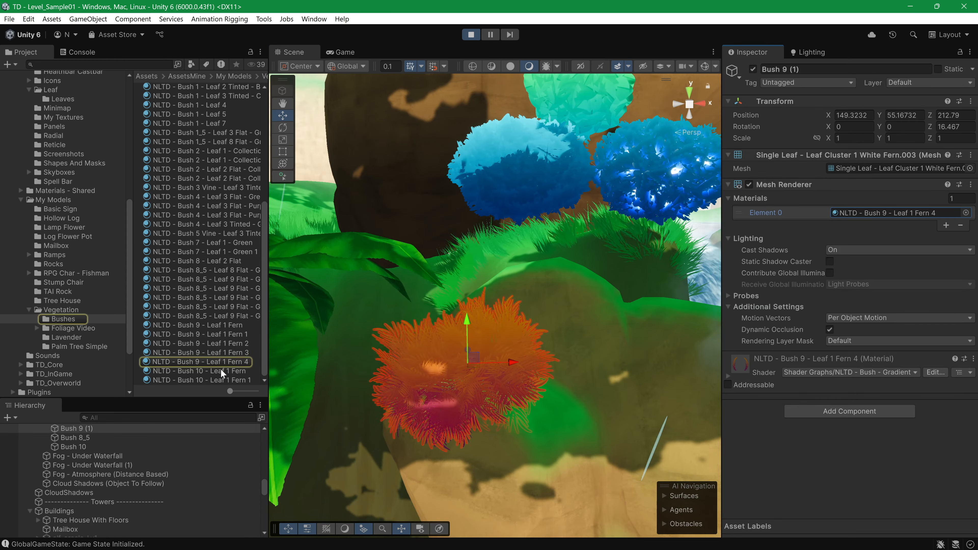
{"action": "mouse_move", "coordinate": [921, 313]}
{"action": "left_mouse_down"}
{"action": "mouse_move", "coordinate": [842, 313]}
{"action": "mouse_move", "coordinate": [951, 314]}
{"action": "left_mouse_up"}
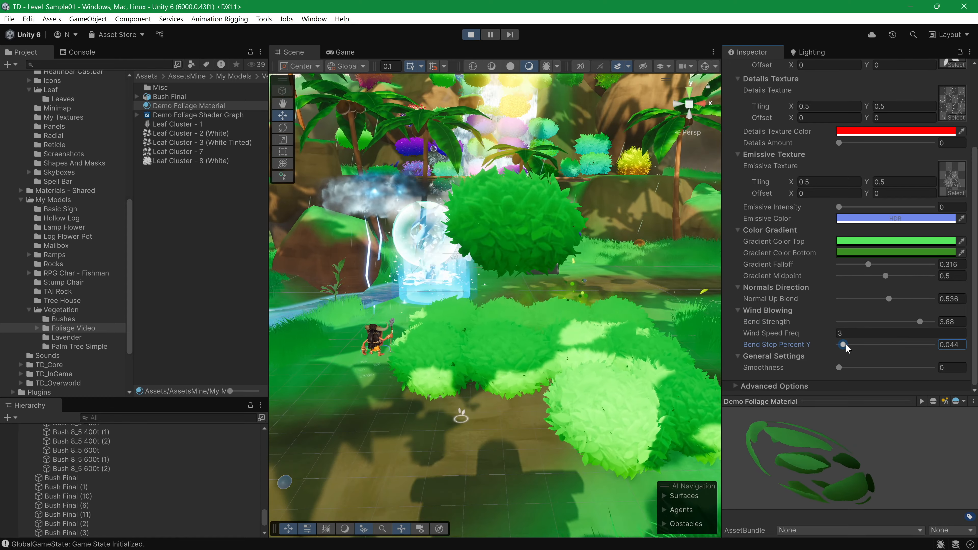
{"action": "mouse_move", "coordinate": [859, 345]}
{"action": "left_mouse_down"}
{"action": "mouse_move", "coordinate": [906, 350]}
{"action": "mouse_move", "coordinate": [829, 349]}
{"action": "mouse_move", "coordinate": [864, 353]}
{"action": "left_mouse_up"}
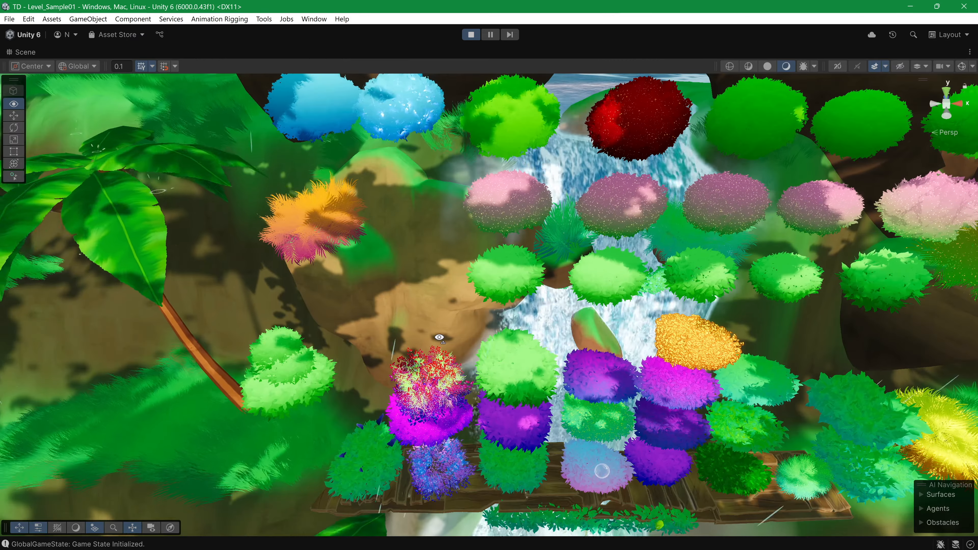
{"action": "key", "text": "d"}
{"action": "right_click_drag", "start_coordinate": [439, 337], "coordinate": [443, 339]}
{"action": "key", "text": "q"}
{"action": "key", "text": "w"}
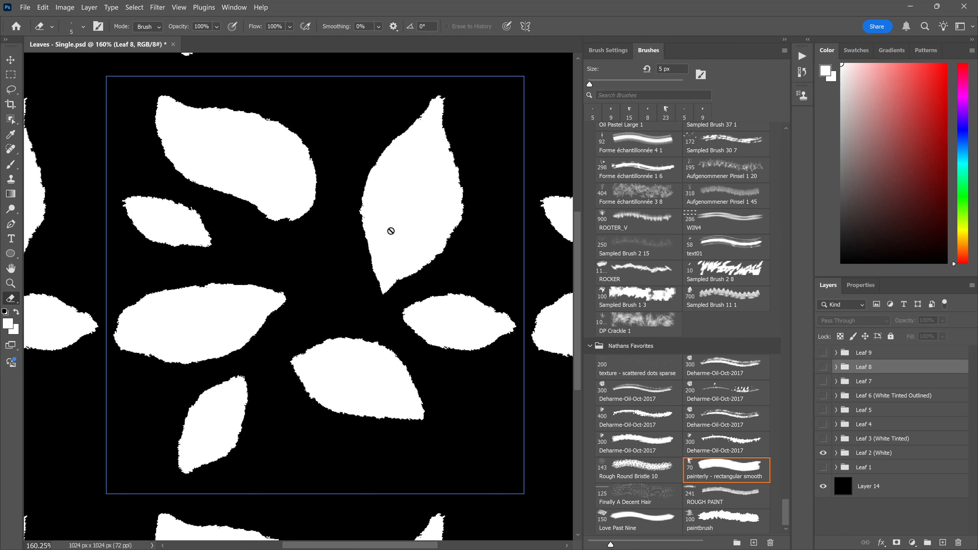
Step: Toggle the black Layer 14 off and on to check transparency, and replace the visible Leaf 2 (White) group with Leaf 8
{"action": "left_click", "coordinate": [823, 487]}
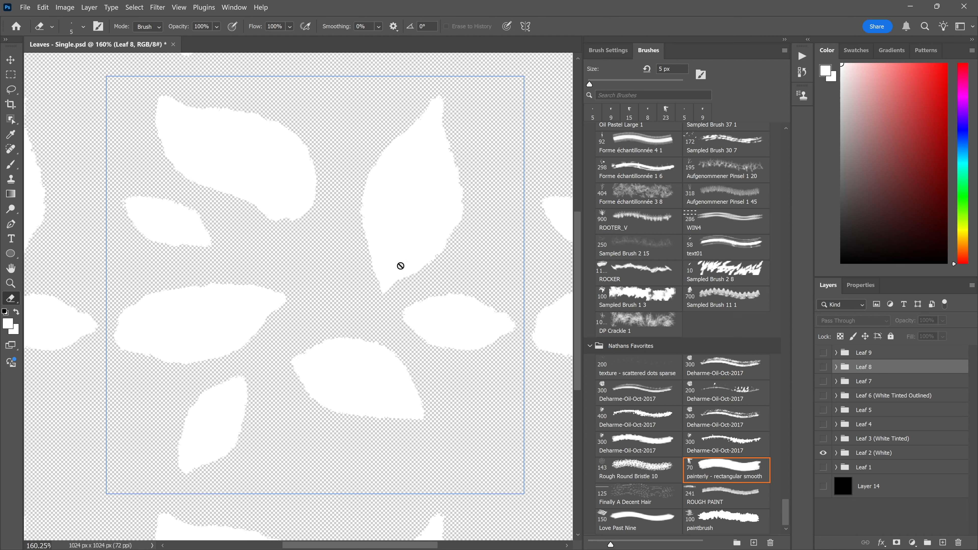
{"action": "left_click", "coordinate": [822, 487]}
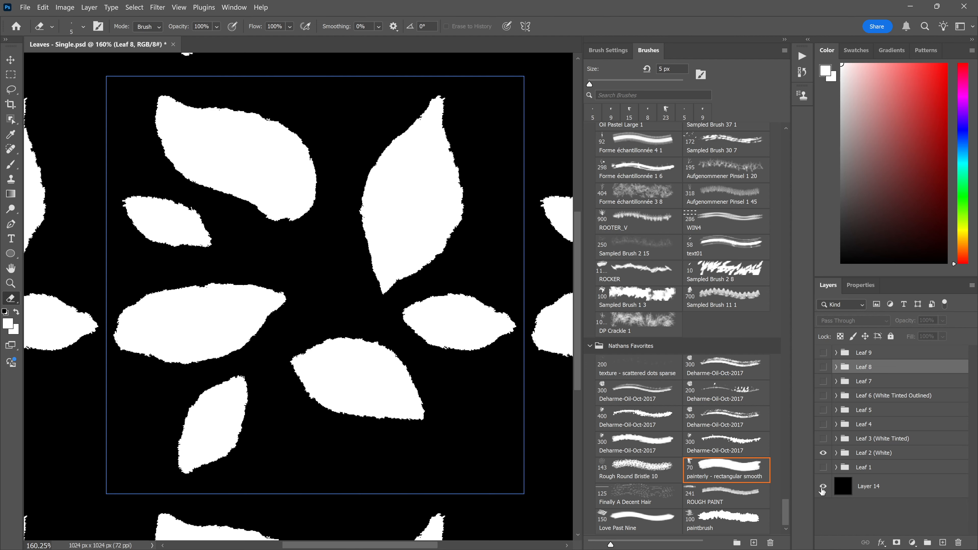
{"action": "left_click", "coordinate": [823, 453]}
{"action": "left_click", "coordinate": [823, 367]}
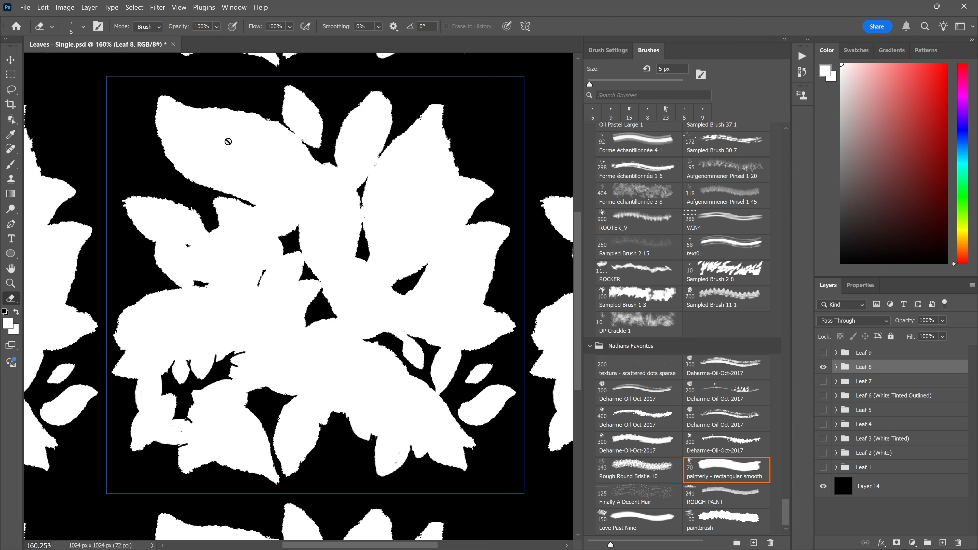
Step: Switch to Blender and put the loose leaf plane into Edit Mode
{"action": "key", "text": "alt+Tab"}
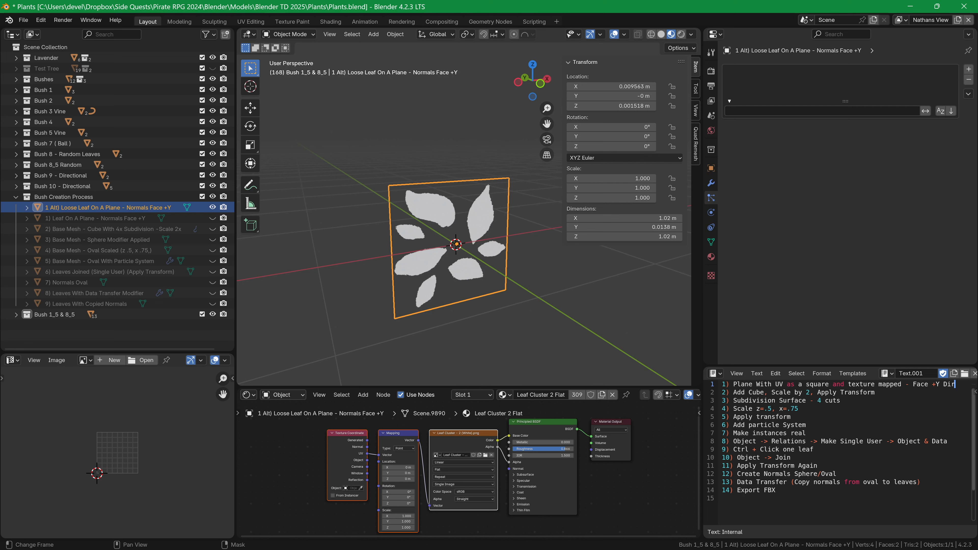
{"action": "middle_click_drag", "start_coordinate": [458, 298], "coordinate": [530, 186]}
{"action": "key", "text": "Tab"}
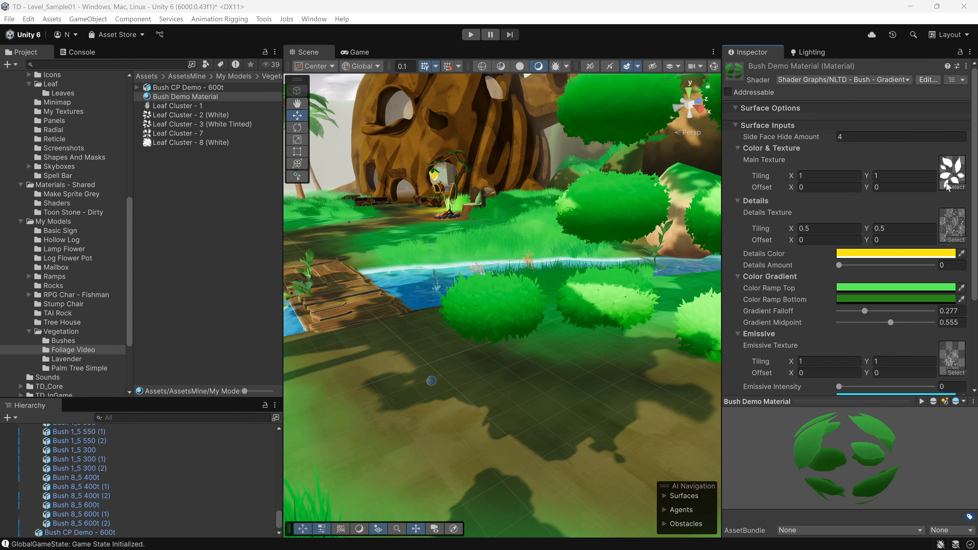
Step: Try Leaf Cluster - 7 as the Bush Demo Material's Main Texture, and replace it with Leaf Cluster - 8 (White)
{"action": "left_click_drag", "start_coordinate": [201, 133], "coordinate": [950, 173]}
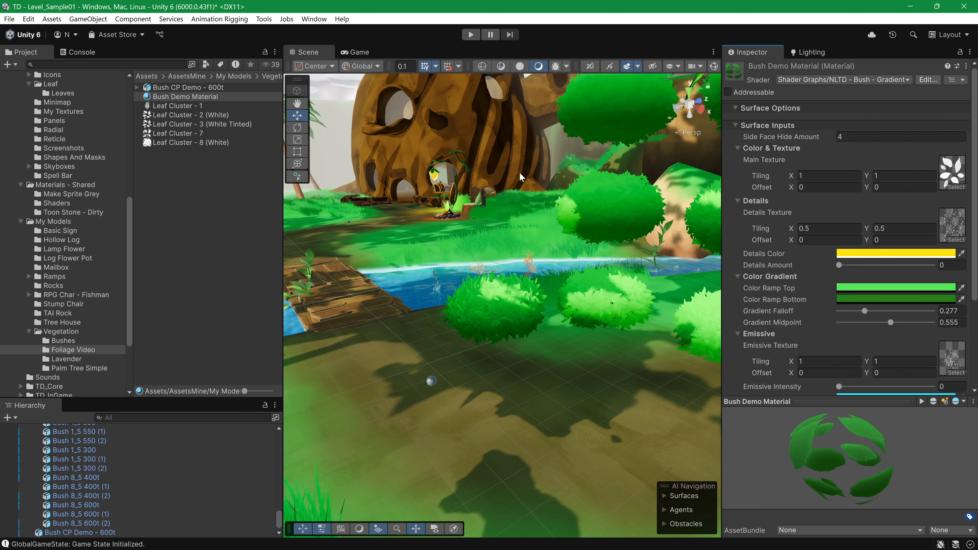
{"action": "left_click_drag", "start_coordinate": [200, 135], "coordinate": [947, 179]}
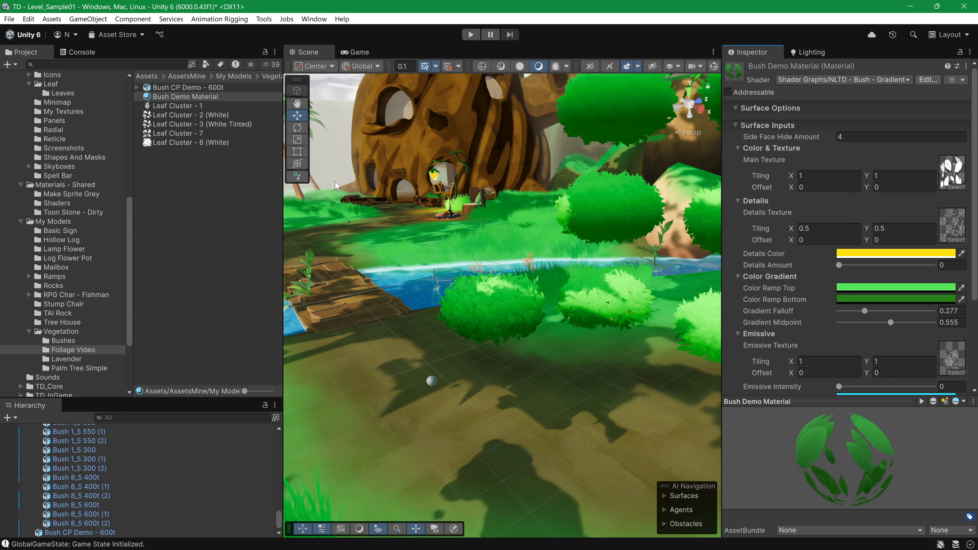
{"action": "left_click_drag", "start_coordinate": [212, 143], "coordinate": [950, 170]}
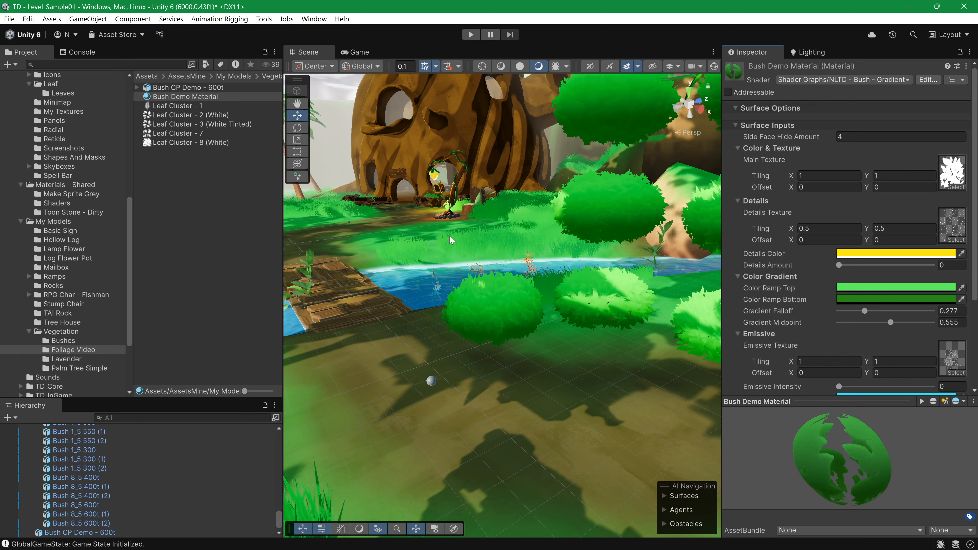
Step: Switch to Blender and examine the leaf plane and its normal direction from different angles
{"action": "key", "text": "alt+Tab"}
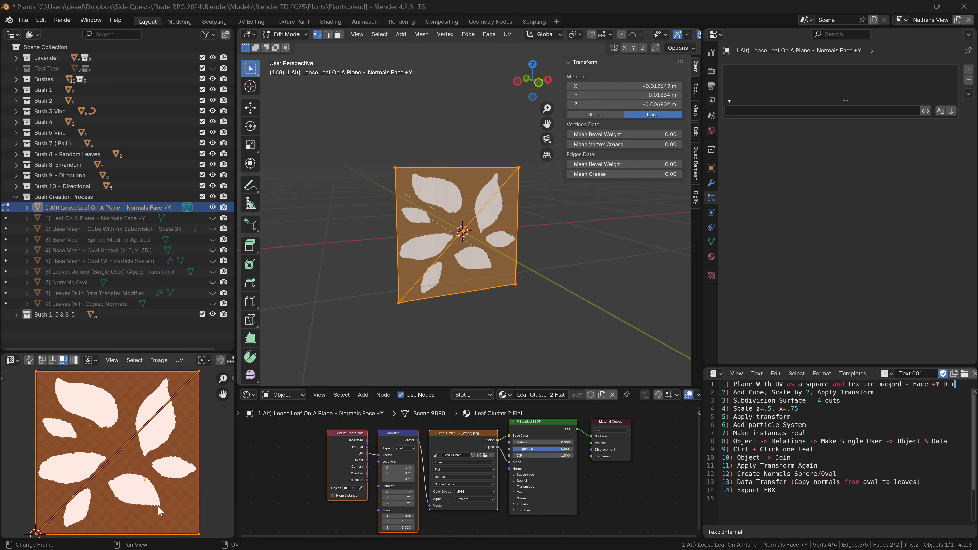
{"action": "left_click", "coordinate": [585, 7]}
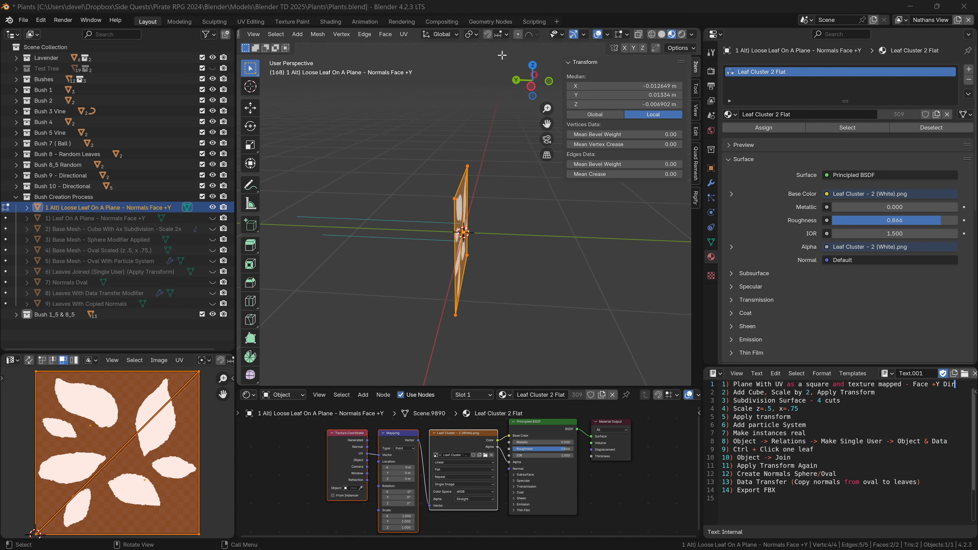
{"action": "left_click", "coordinate": [504, 8]}
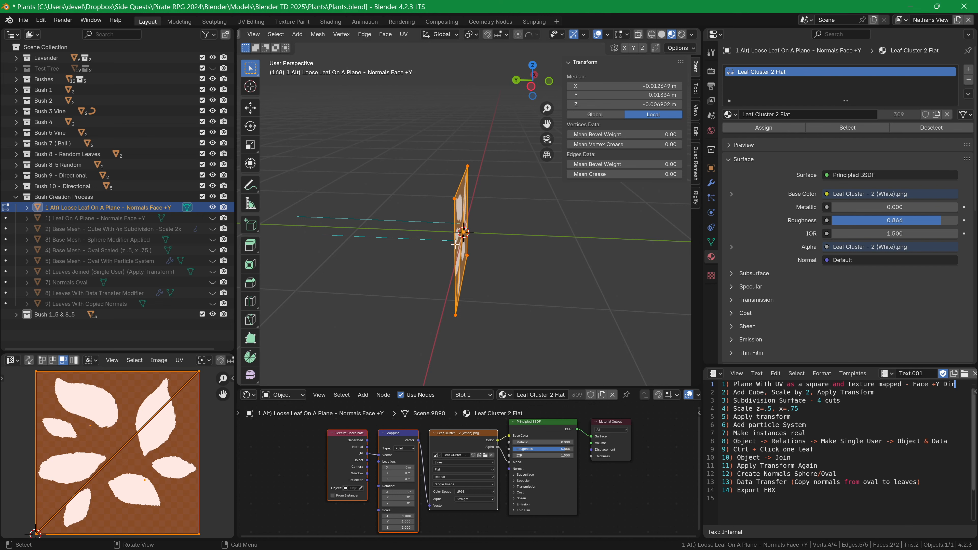
{"action": "middle_click_drag", "start_coordinate": [455, 250], "coordinate": [439, 227]}
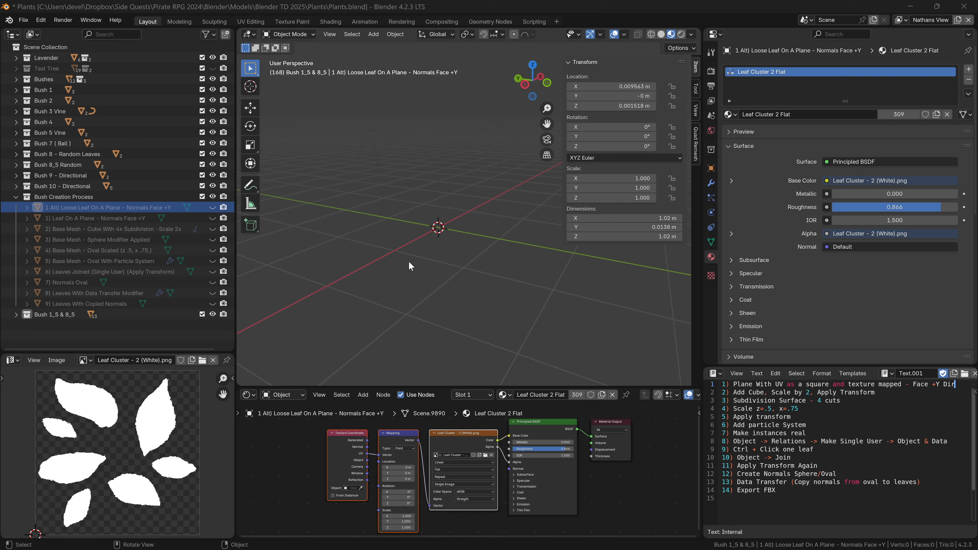
{"action": "left_click", "coordinate": [478, 13]}
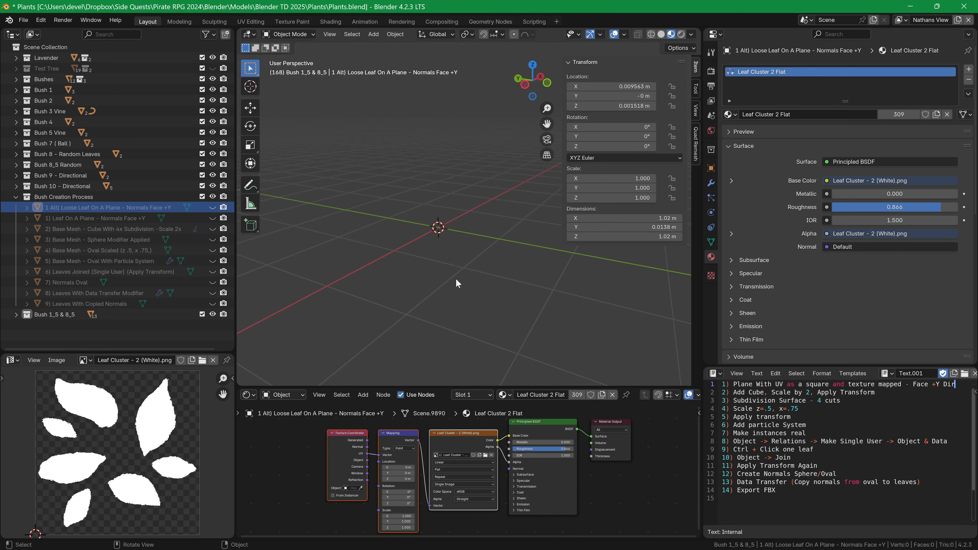
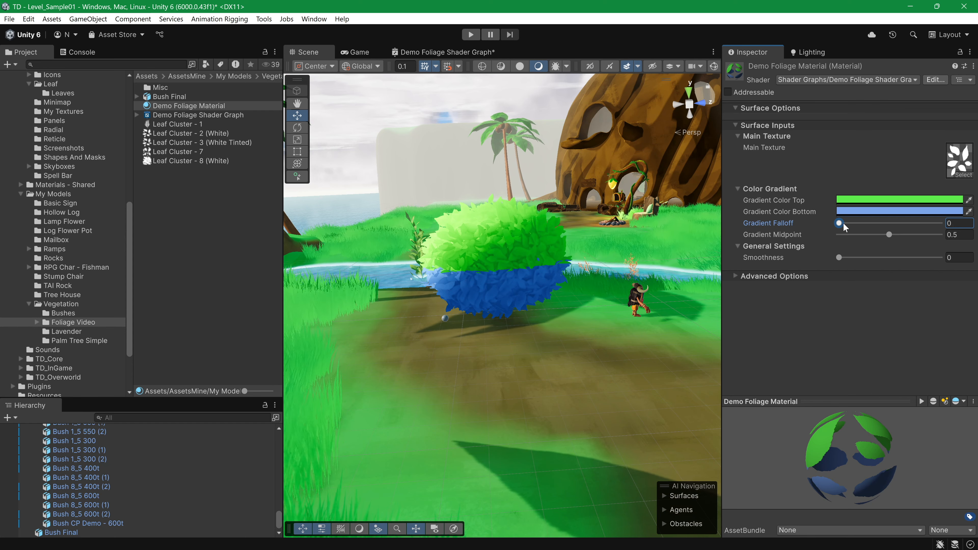
Step: Set the Demo Foliage Material's Gradient Falloff to 0.172
{"action": "left_click_drag", "start_coordinate": [839, 223], "coordinate": [845, 224]}
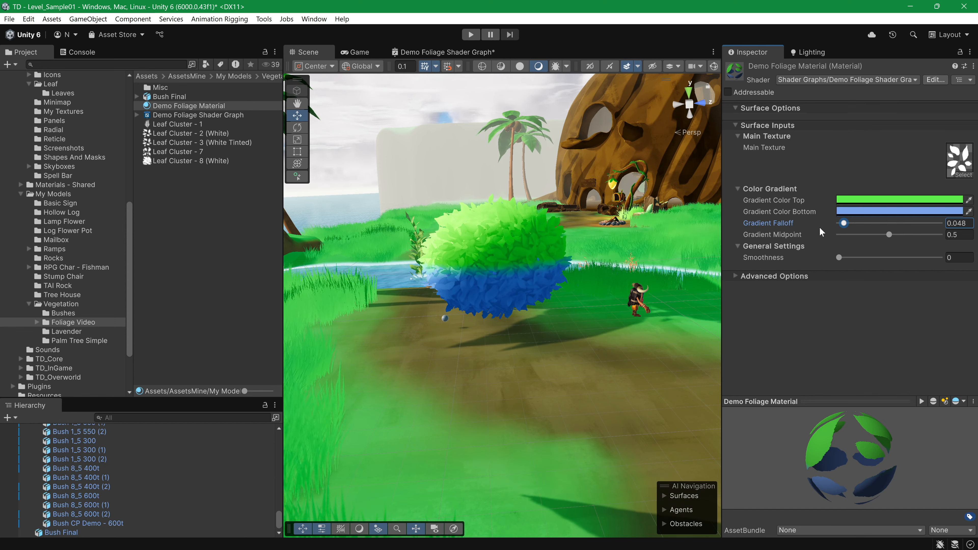
{"action": "left_click_drag", "start_coordinate": [843, 223], "coordinate": [856, 226]}
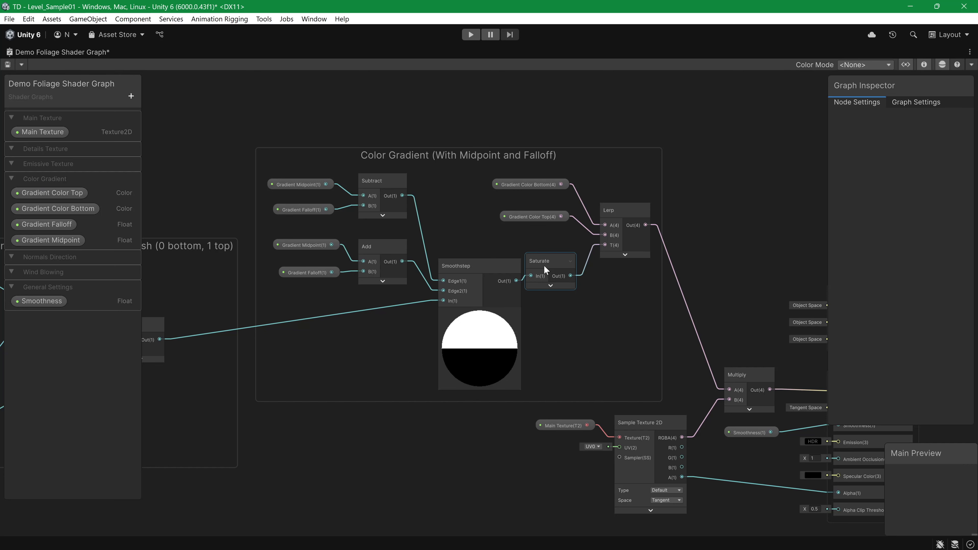
{"action": "middle_click_drag", "start_coordinate": [587, 277], "coordinate": [509, 327]}
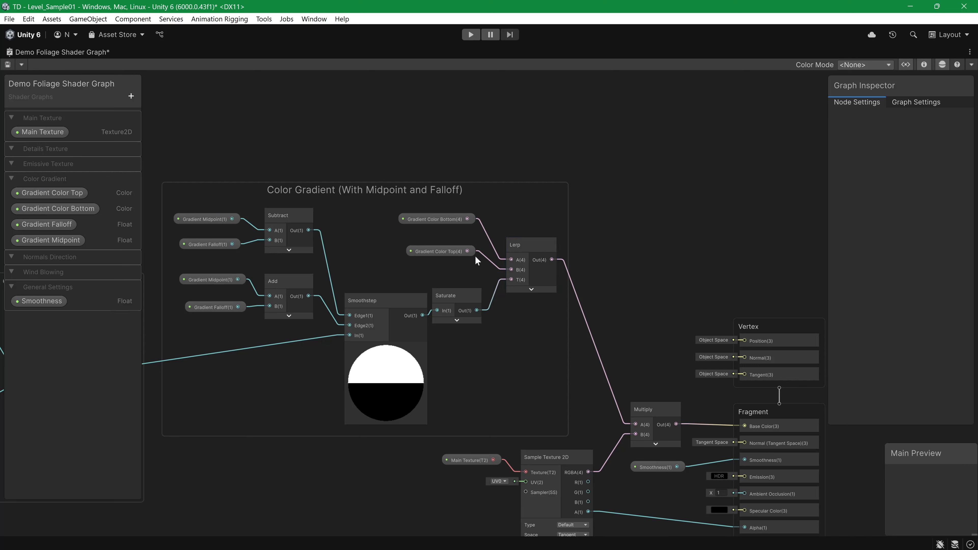
{"action": "middle_click_drag", "start_coordinate": [562, 315], "coordinate": [469, 233]}
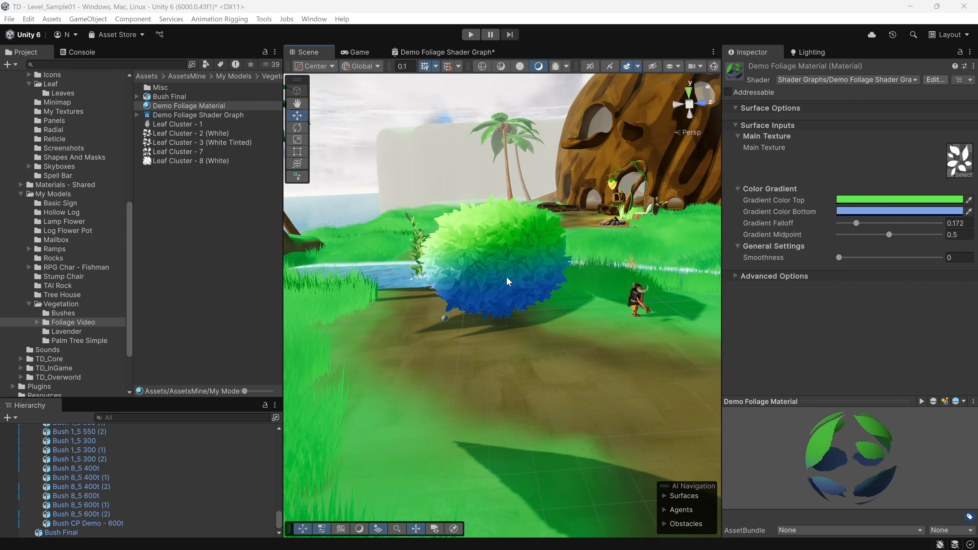
Step: Check the bush in the scene, reselect Demo Foliage Material, and set its Gradient Midpoint to 0.401
{"action": "left_click", "coordinate": [506, 275]}
{"action": "right_click_drag", "start_coordinate": [534, 308], "coordinate": [527, 281]}
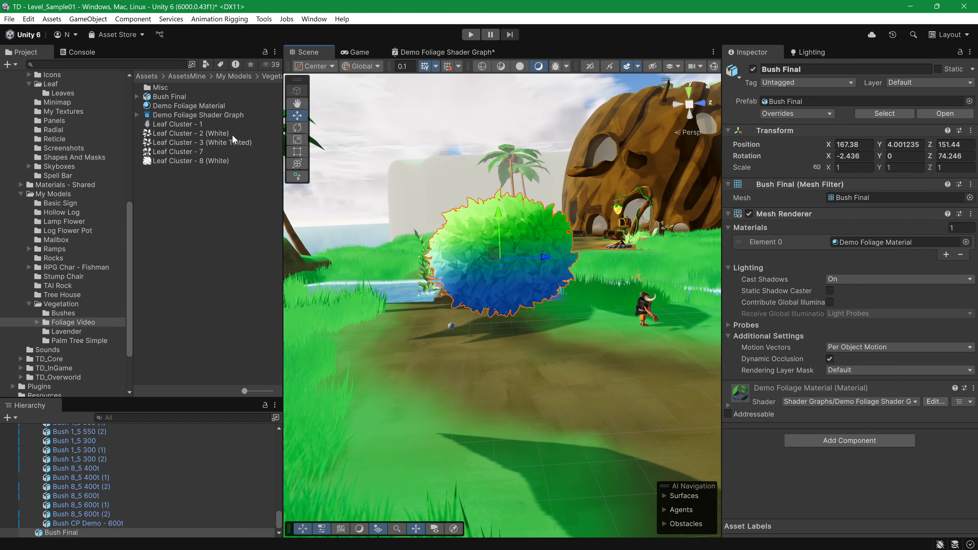
{"action": "left_click", "coordinate": [205, 107]}
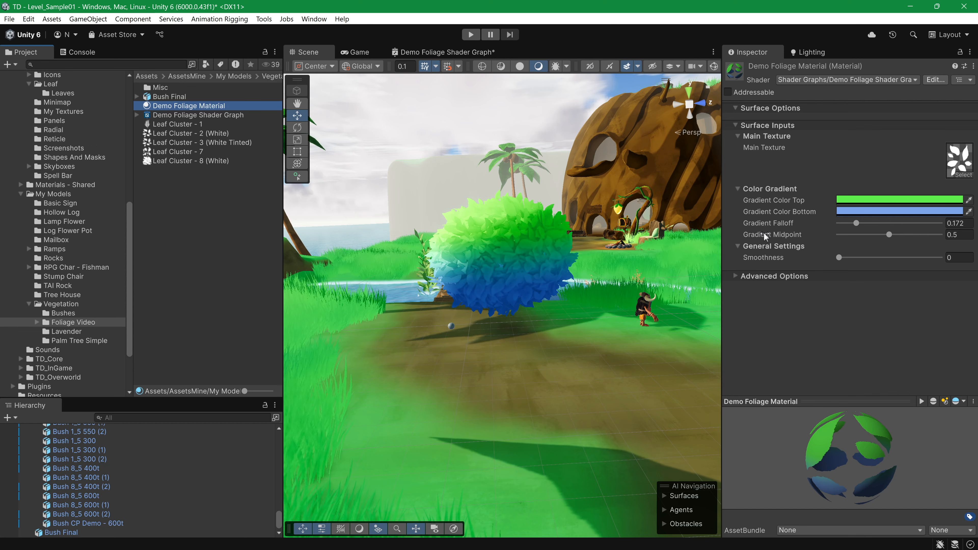
{"action": "mouse_move", "coordinate": [888, 234]}
{"action": "left_mouse_down"}
{"action": "mouse_move", "coordinate": [869, 236]}
{"action": "mouse_move", "coordinate": [901, 235]}
{"action": "mouse_move", "coordinate": [866, 235]}
{"action": "mouse_move", "coordinate": [880, 235]}
{"action": "left_mouse_up"}
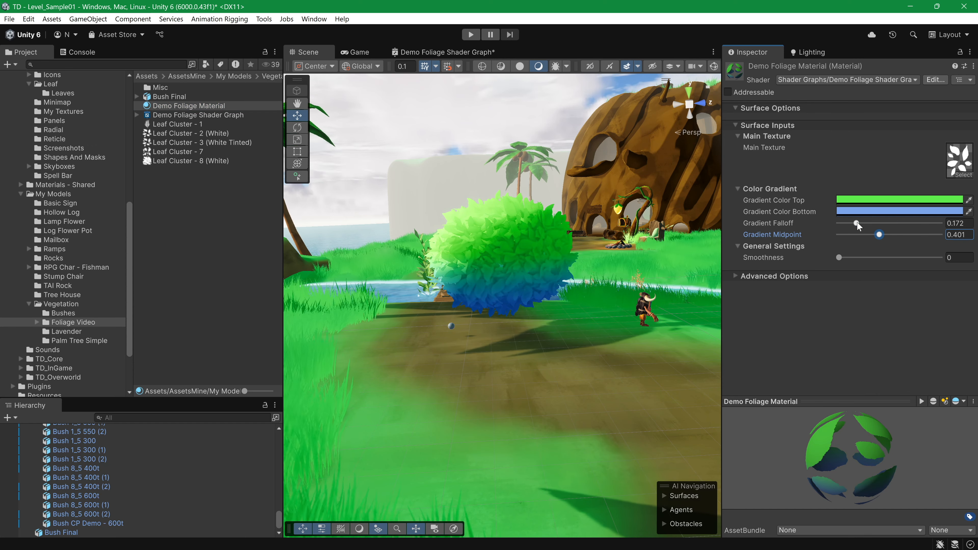
Step: Set the Demo Foliage Material's Gradient Color Bottom to dark green 2E7722 and its Gradient Color Top to green 4BD339
{"action": "left_click", "coordinate": [866, 200]}
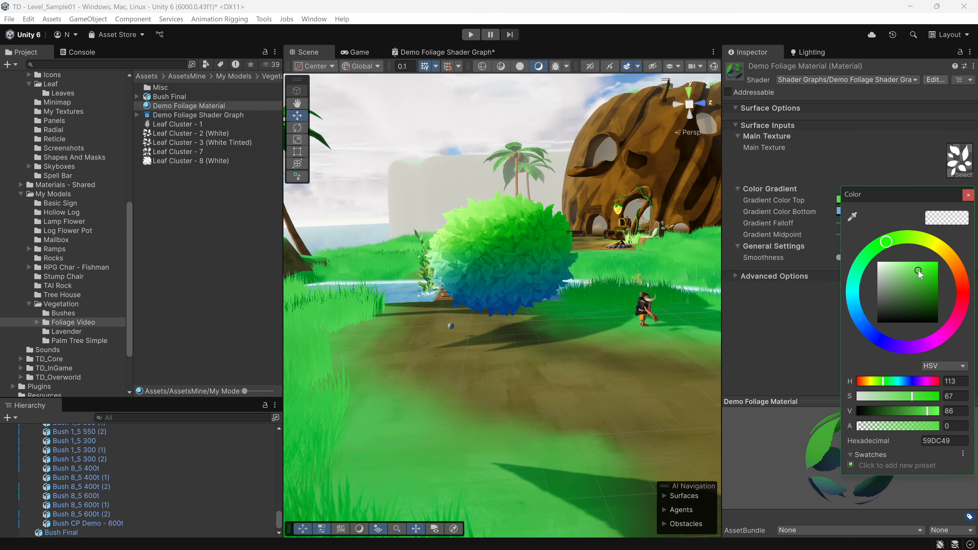
{"action": "left_click", "coordinate": [968, 195]}
{"action": "left_click", "coordinate": [867, 213]}
{"action": "left_click", "coordinate": [886, 252]}
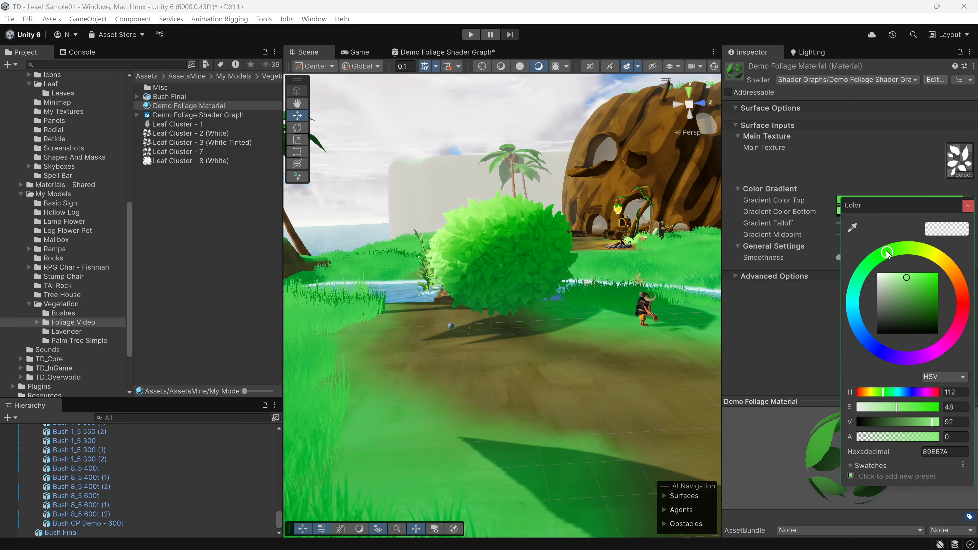
{"action": "mouse_move", "coordinate": [916, 299]}
{"action": "left_mouse_down"}
{"action": "mouse_move", "coordinate": [917, 321]}
{"action": "mouse_move", "coordinate": [919, 307]}
{"action": "left_mouse_up"}
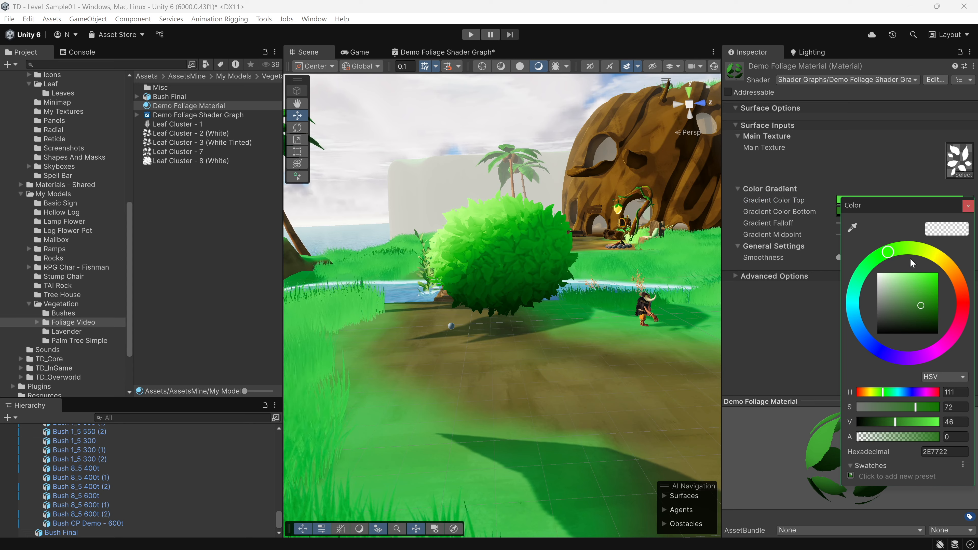
{"action": "left_click", "coordinate": [968, 208]}
{"action": "left_click", "coordinate": [866, 200]}
{"action": "left_click_drag", "start_coordinate": [918, 267], "coordinate": [922, 270]}
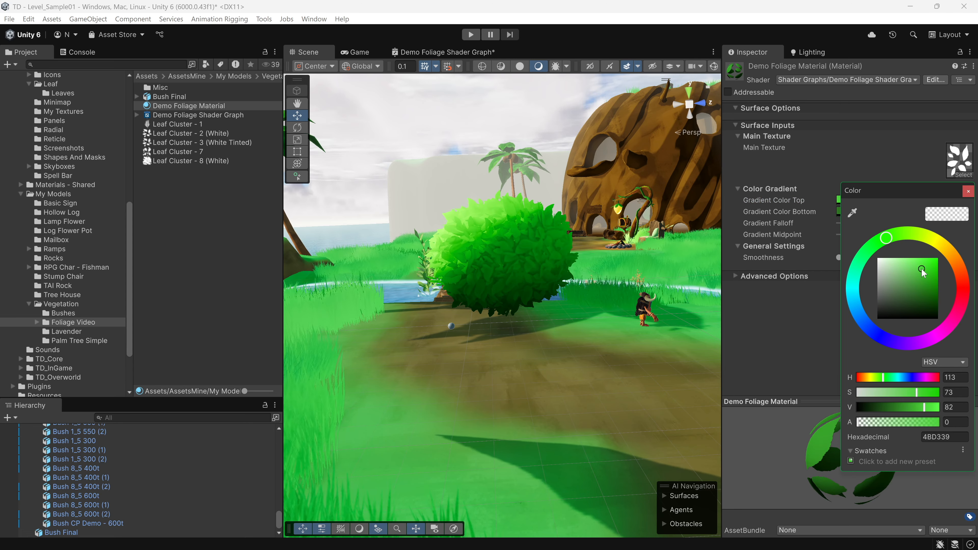
{"action": "left_click", "coordinate": [967, 191]}
Step: Set the Demo Foliage Material's Gradient Midpoint to 0.482 and its Gradient Falloff to 0.374
{"action": "right_click_drag", "start_coordinate": [698, 287], "coordinate": [656, 281]}
{"action": "left_click_drag", "start_coordinate": [880, 235], "coordinate": [889, 235]}
{"action": "left_click_drag", "start_coordinate": [865, 224], "coordinate": [877, 223]}
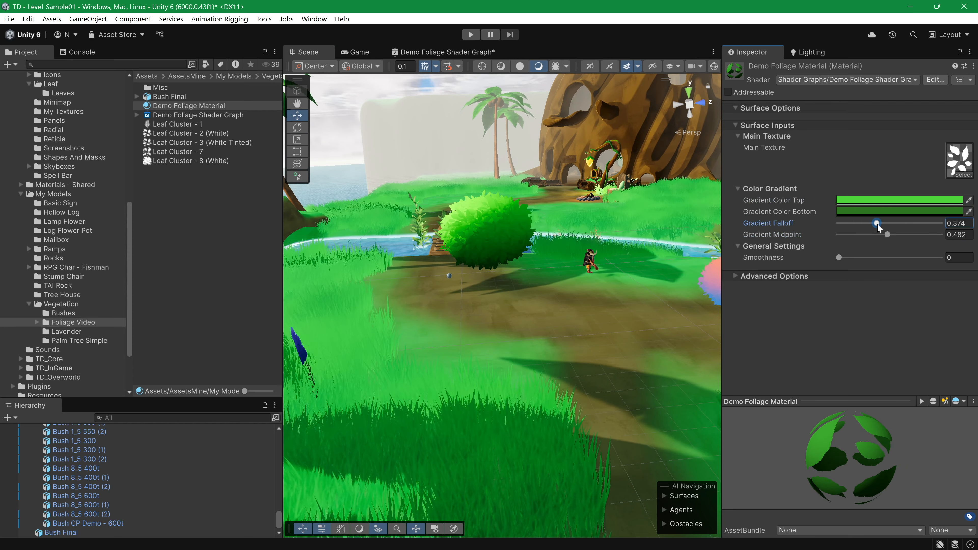
Step: Try rotating the bush in the scene twice, undoing each rotation
{"action": "left_click", "coordinate": [514, 250]}
{"action": "right_click_drag", "start_coordinate": [500, 304], "coordinate": [539, 289]}
{"action": "key", "text": "a"}
{"action": "key", "text": "e"}
{"action": "left_click_drag", "start_coordinate": [492, 269], "coordinate": [495, 311]}
{"action": "key", "text": "ctrl+z"}
{"action": "left_click_drag", "start_coordinate": [434, 266], "coordinate": [391, 303]}
{"action": "key", "text": "ctrl+z"}
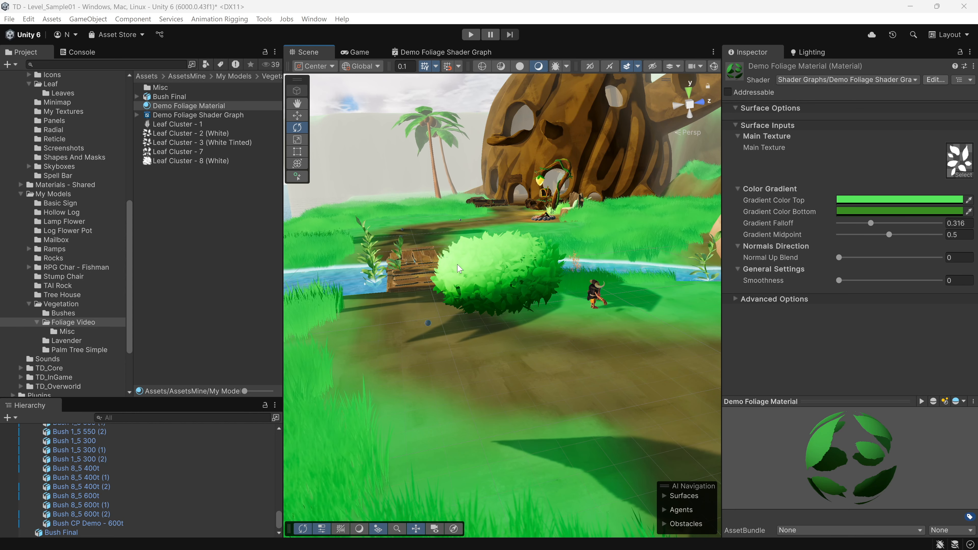
Step: Set the Demo Foliage Material's Normal Up Blend to 0.913 and check the shading on the rows of bushes in the scene
{"action": "left_click_drag", "start_coordinate": [561, 317], "coordinate": [554, 327], "text": "alt"}
{"action": "right_click_drag", "start_coordinate": [553, 326], "coordinate": [554, 327]}
{"action": "key", "text": "e"}
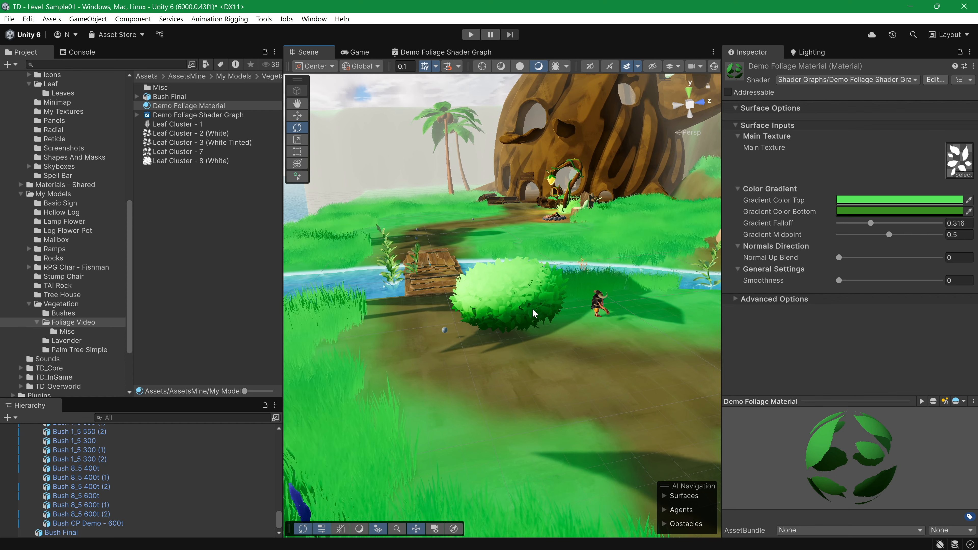
{"action": "right_click_drag", "start_coordinate": [593, 328], "coordinate": [598, 332]}
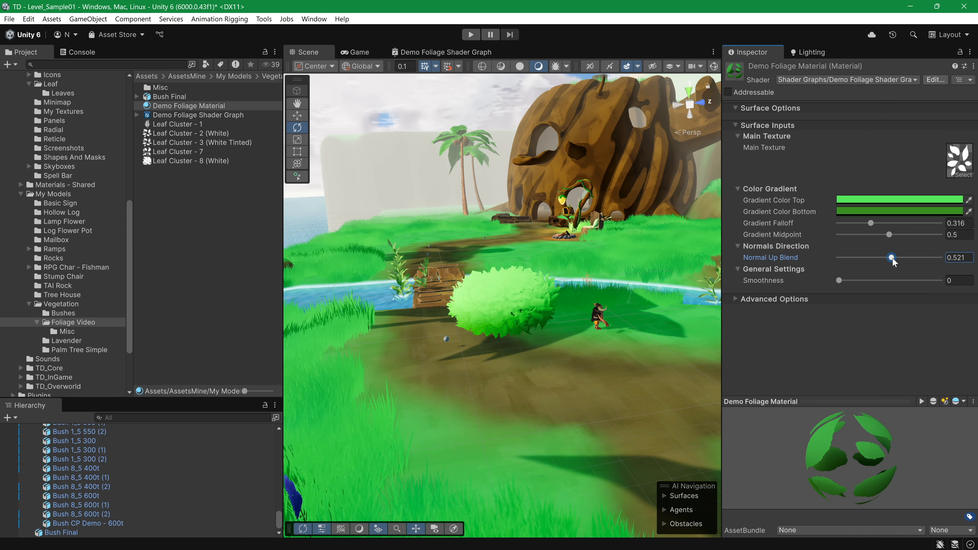
{"action": "mouse_move", "coordinate": [917, 263]}
{"action": "left_mouse_down"}
{"action": "mouse_move", "coordinate": [946, 264]}
{"action": "mouse_move", "coordinate": [892, 263]}
{"action": "mouse_move", "coordinate": [932, 262]}
{"action": "left_mouse_up"}
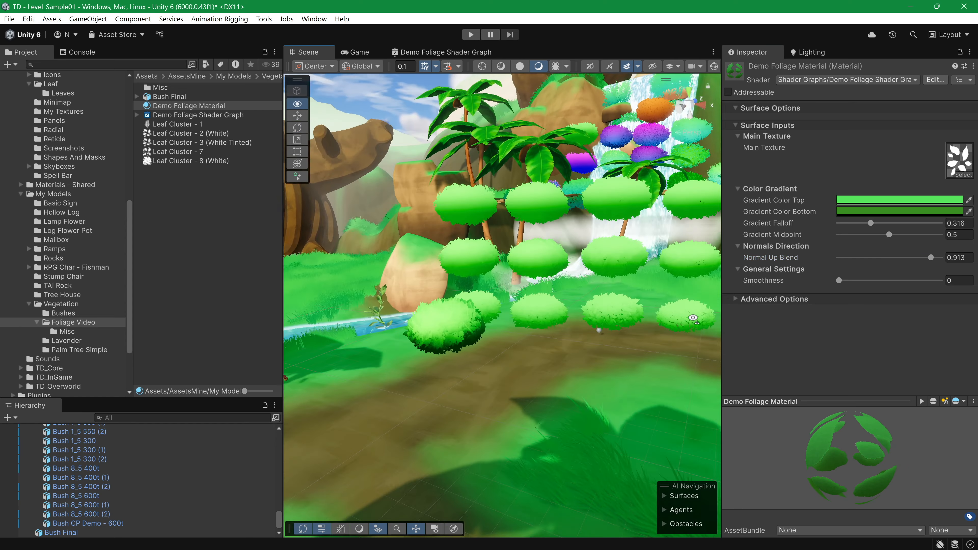
{"action": "right_click_drag", "start_coordinate": [723, 317], "coordinate": [740, 341]}
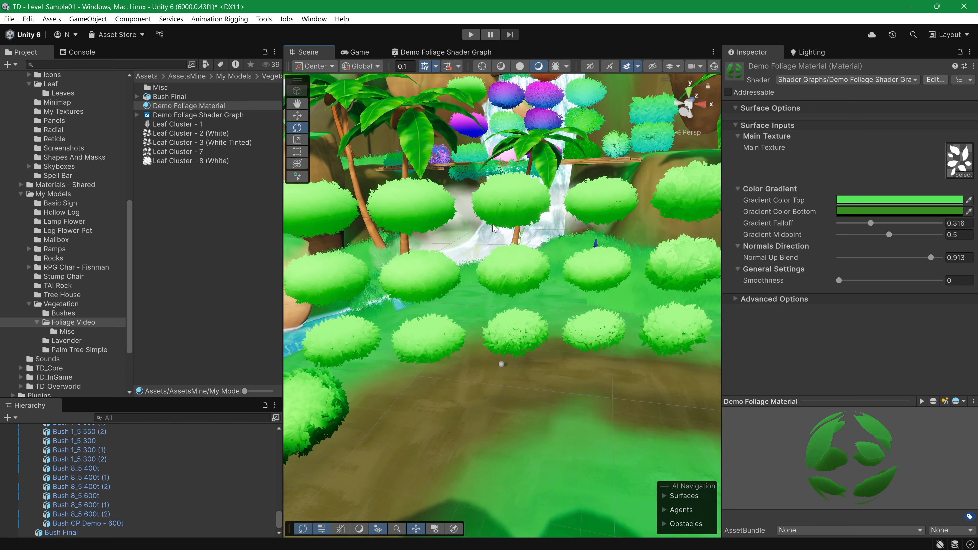
{"action": "right_click_drag", "start_coordinate": [489, 409], "coordinate": [478, 401]}
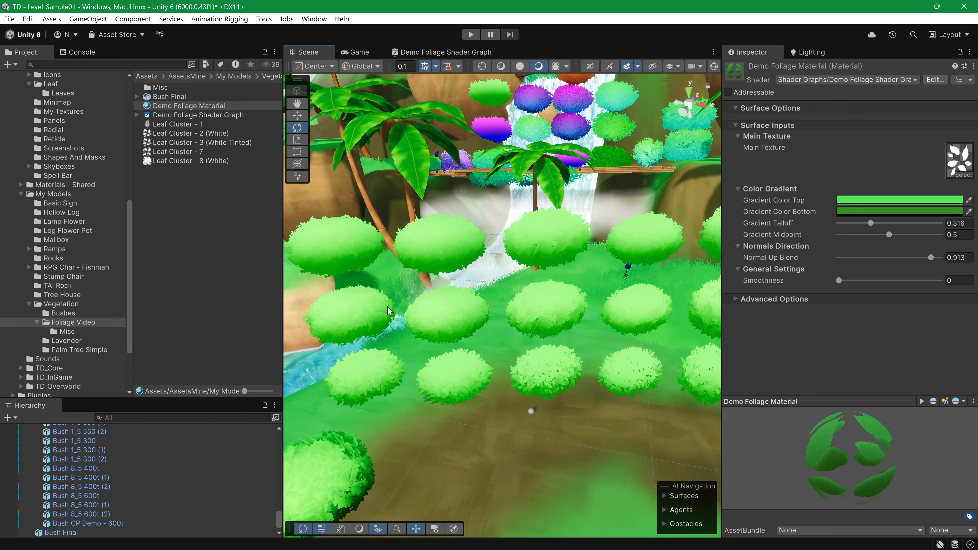
{"action": "right_click_drag", "start_coordinate": [554, 331], "coordinate": [570, 300]}
{"action": "key", "text": "e"}
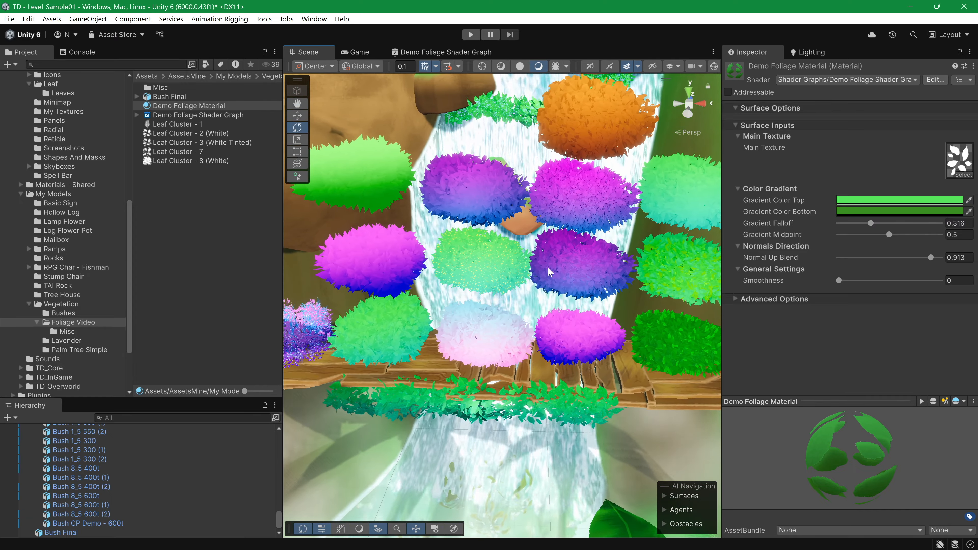
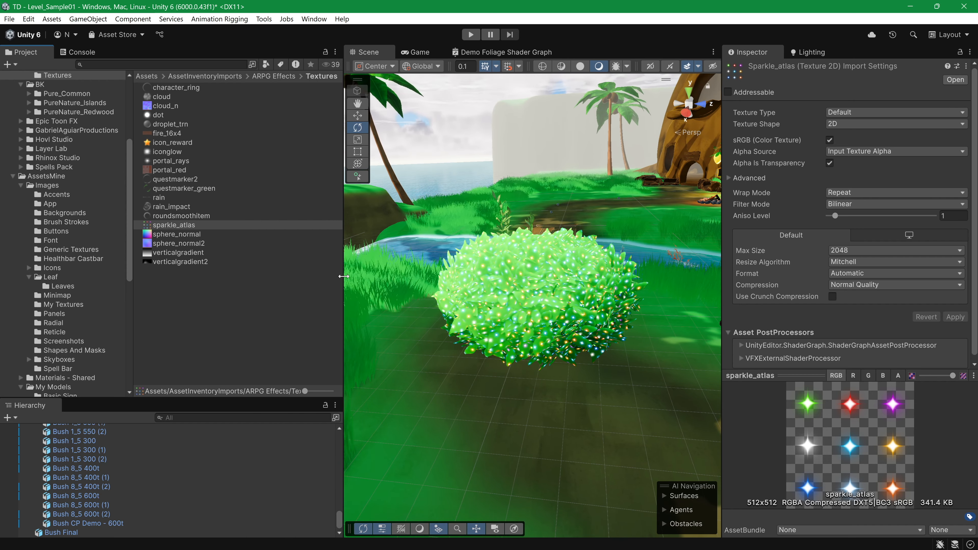
Step: Open the Demo Foliage Material used by the sparkling bush, and set its Emissive Intensity to 3.32
{"action": "left_click_drag", "start_coordinate": [344, 276], "coordinate": [293, 278]}
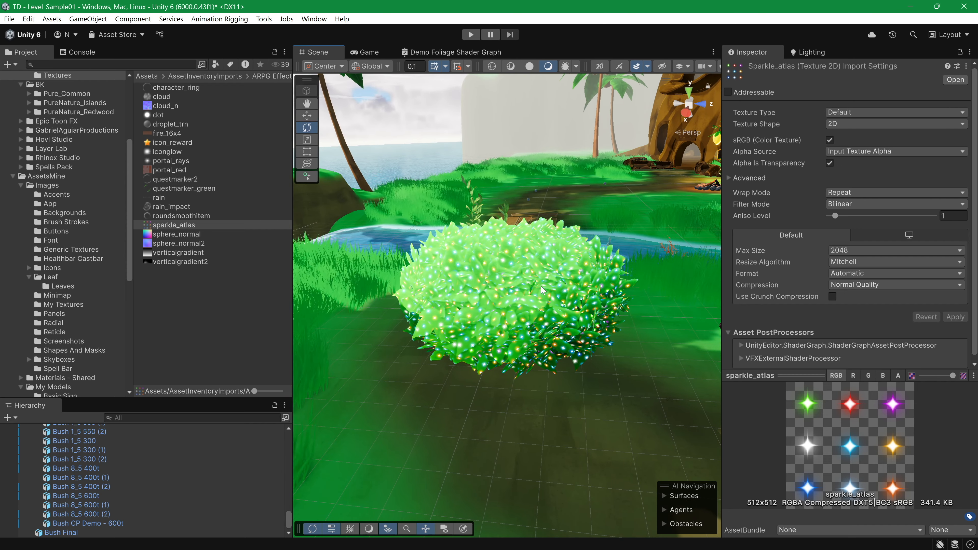
{"action": "scroll", "coordinate": [562, 297], "scroll_direction": "up", "scroll_amount": 5}
{"action": "scroll", "coordinate": [539, 277], "scroll_direction": "down", "scroll_amount": 3}
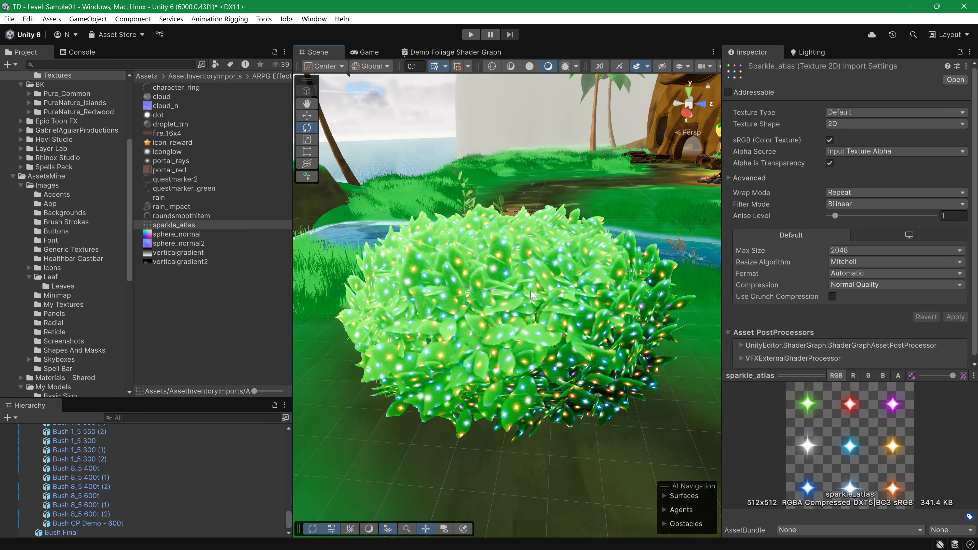
{"action": "left_click", "coordinate": [531, 291]}
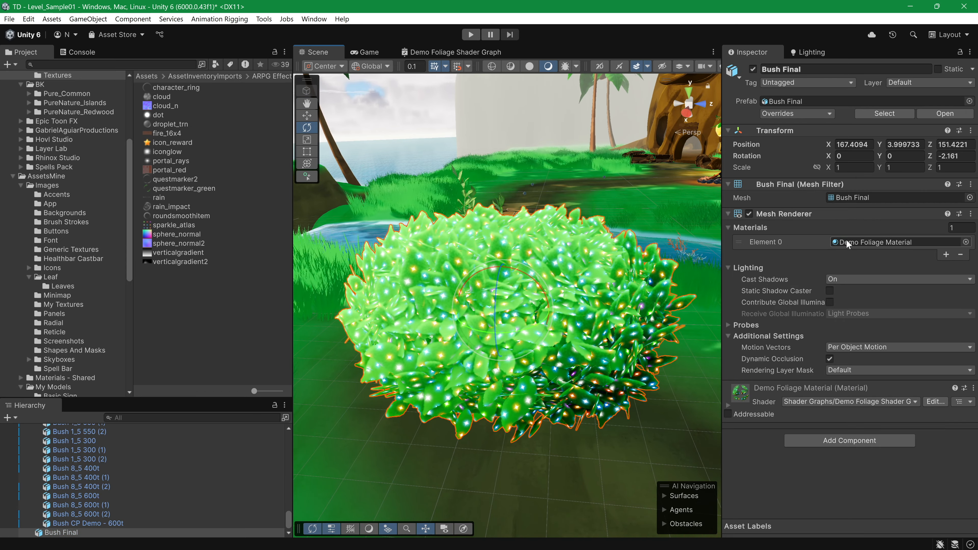
{"action": "left_click", "coordinate": [844, 241]}
{"action": "left_click", "coordinate": [247, 106]}
{"action": "scroll", "coordinate": [507, 306], "scroll_direction": "down", "scroll_amount": 6}
{"action": "mouse_move", "coordinate": [845, 317]}
{"action": "left_mouse_down"}
{"action": "mouse_move", "coordinate": [888, 323]}
{"action": "mouse_move", "coordinate": [859, 329]}
{"action": "left_mouse_up"}
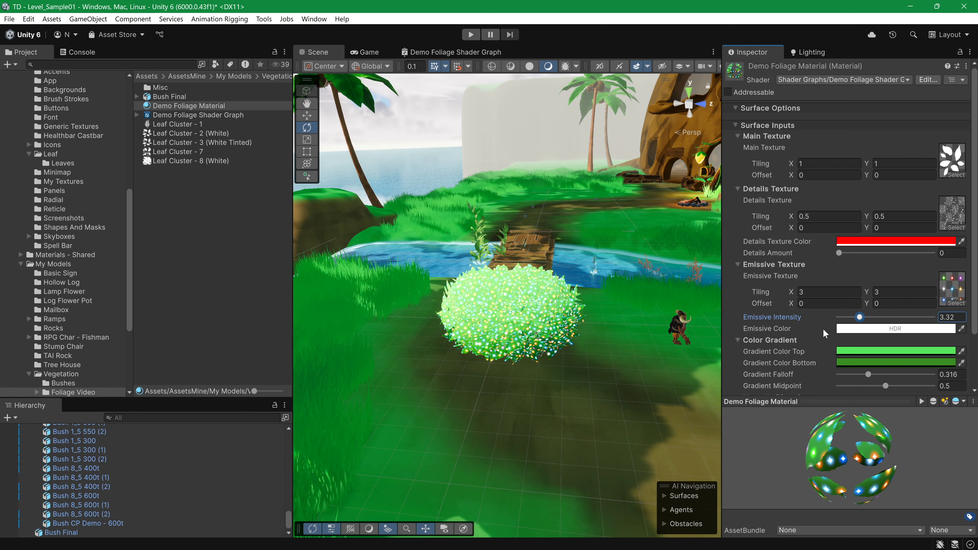
Step: Replace the Demo Foliage Material's Emissive Texture with Water Or Dirt - SM
{"action": "left_click", "coordinate": [957, 304]}
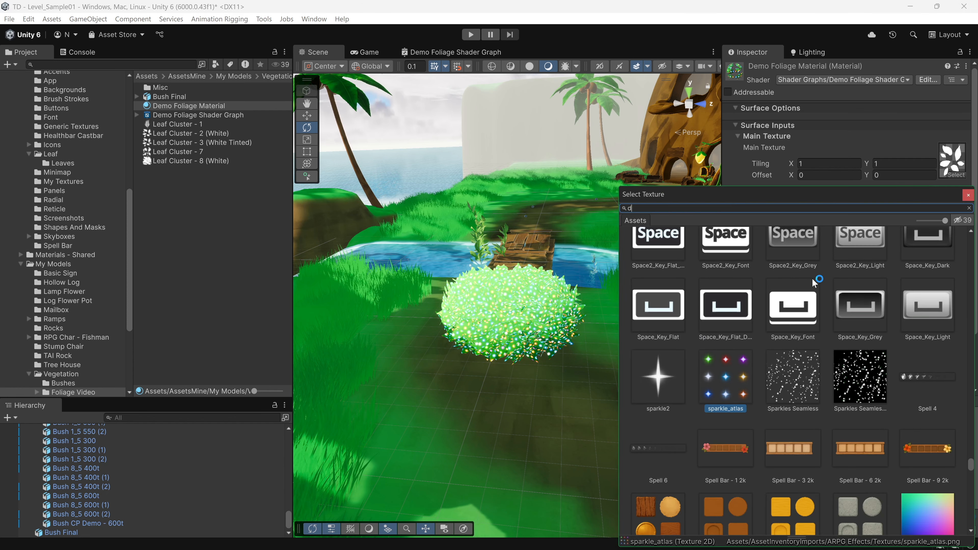
{"action": "type", "text": "water"}
{"action": "key", "text": "ctrl+a"}
{"action": "type", "text": "dirt w"}
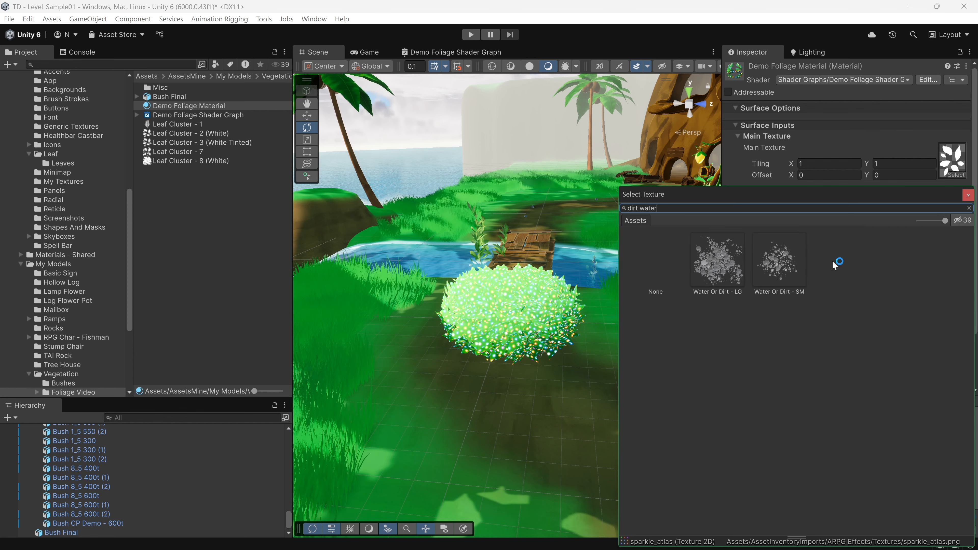
{"action": "double_click", "coordinate": [781, 264]}
{"action": "scroll", "coordinate": [573, 354], "scroll_direction": "up", "scroll_amount": 6}
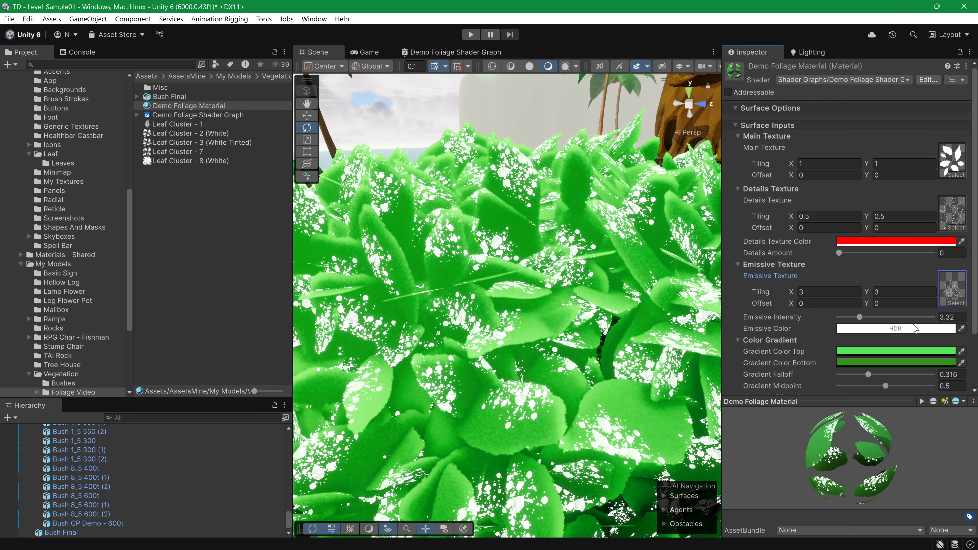
Step: Set the material's Emissive Color to blue with RGB 41, 62, 207
{"action": "left_click", "coordinate": [915, 328]}
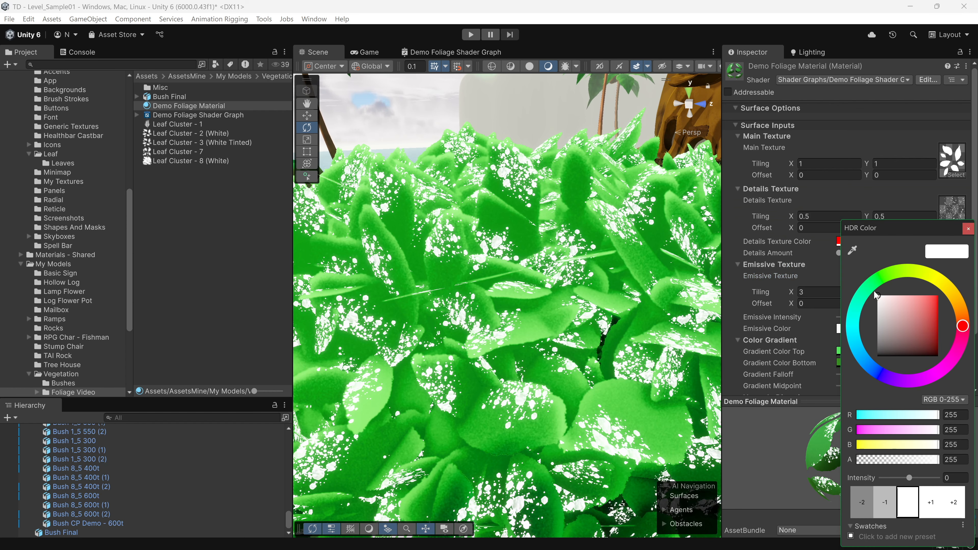
{"action": "left_click", "coordinate": [872, 367]}
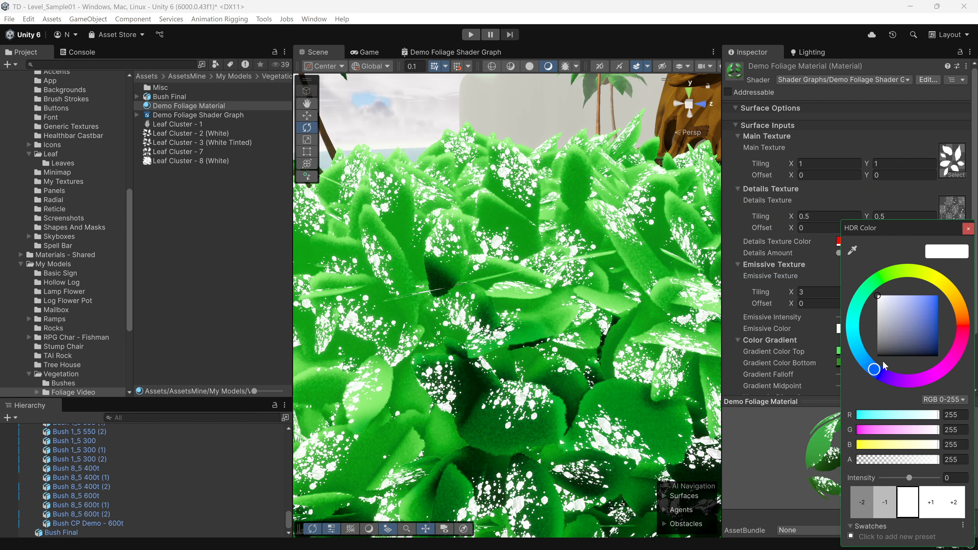
{"action": "left_click", "coordinate": [925, 307]}
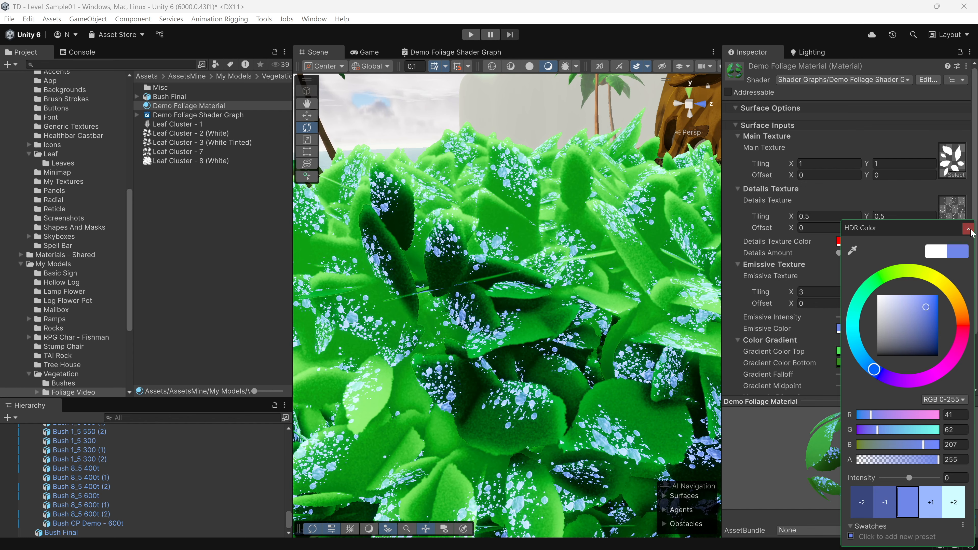
Step: Set the Emissive Texture's tiling to 0.5 in both X and Y
{"action": "left_click", "coordinate": [828, 292]}
{"action": "type", "text": ".5"}
{"action": "key", "text": "Tab"}
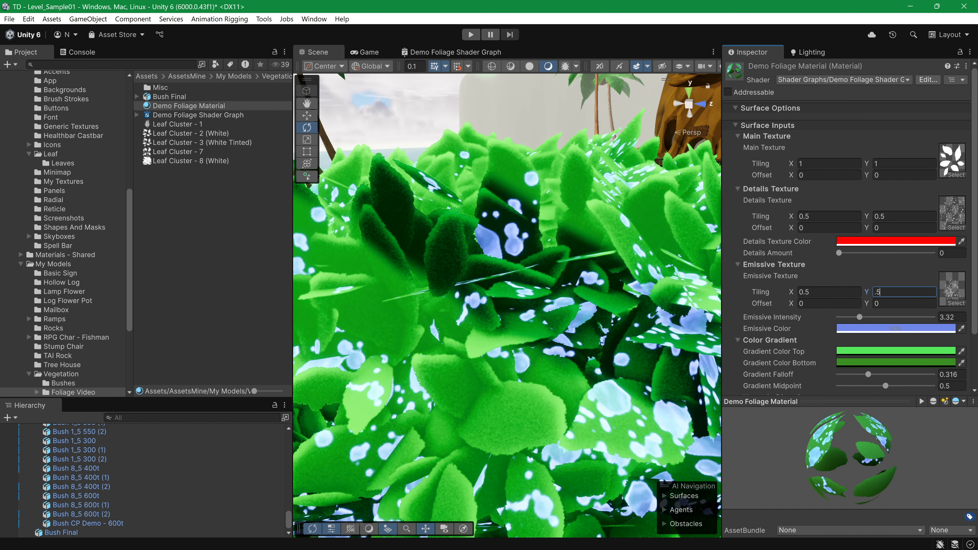
{"action": "type", "text": ".5"}
{"action": "scroll", "coordinate": [609, 352], "scroll_direction": "down", "scroll_amount": 6}
{"action": "left_click_drag", "start_coordinate": [609, 352], "coordinate": [604, 356], "text": "alt"}
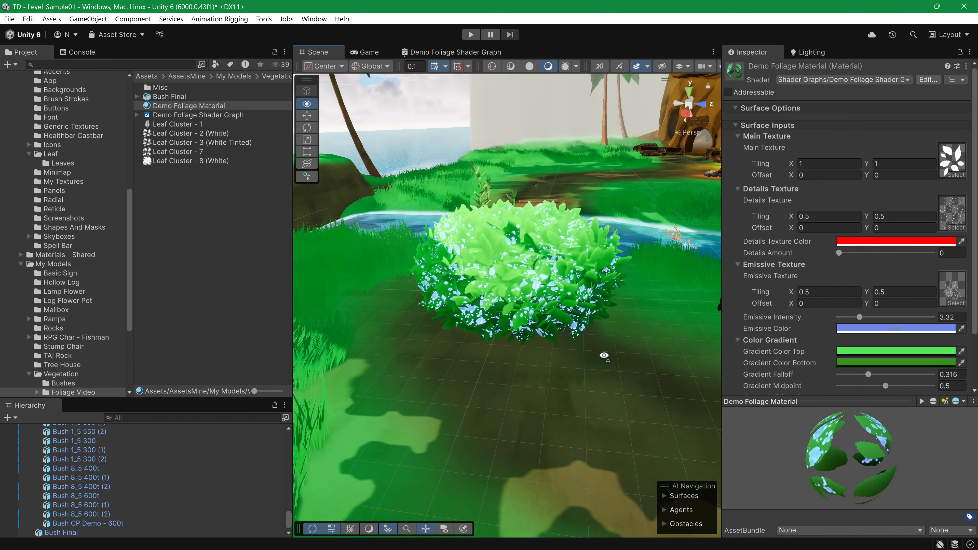
Step: Reduce the Demo Foliage Material's Emissive Intensity to 1.72
{"action": "scroll", "coordinate": [604, 356], "scroll_direction": "up", "scroll_amount": 4}
{"action": "left_click_drag", "start_coordinate": [858, 316], "coordinate": [846, 316]}
{"action": "key", "text": "e"}
{"action": "right_click_drag", "start_coordinate": [667, 325], "coordinate": [673, 329]}
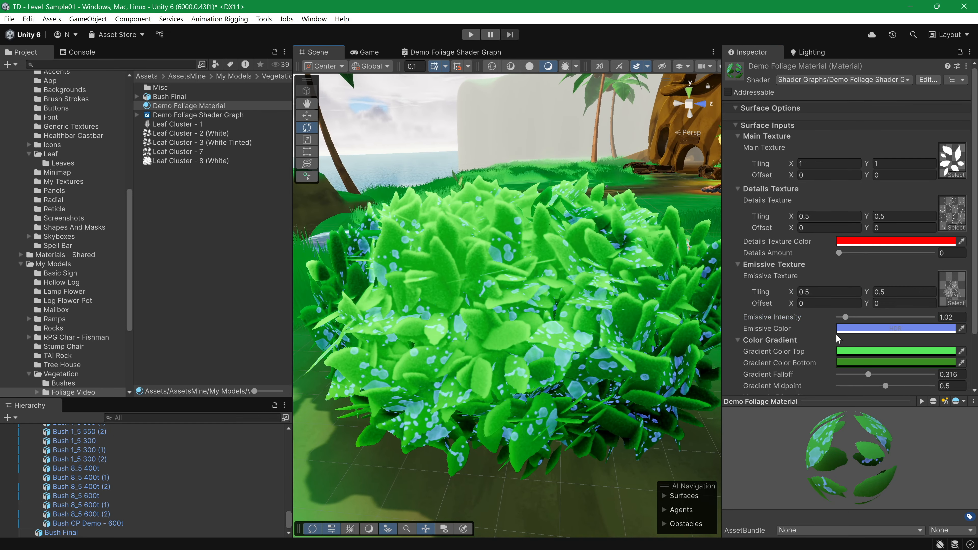
{"action": "left_click_drag", "start_coordinate": [845, 317], "coordinate": [849, 317]}
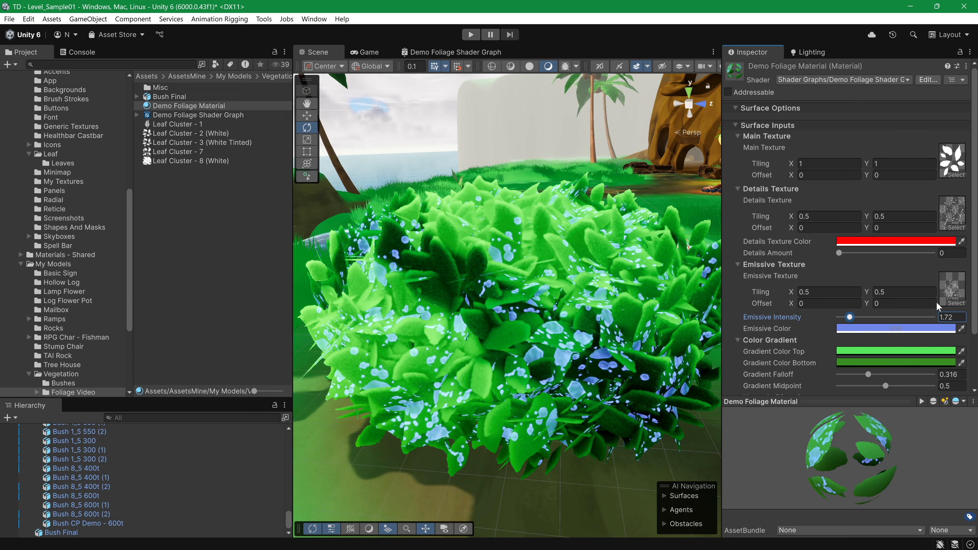
Step: Examine the emissive spots on the green bush and the glowing purple foliage on the wooden planks
{"action": "key", "text": "s"}
{"action": "right_click_drag", "start_coordinate": [569, 297], "coordinate": [578, 284]}
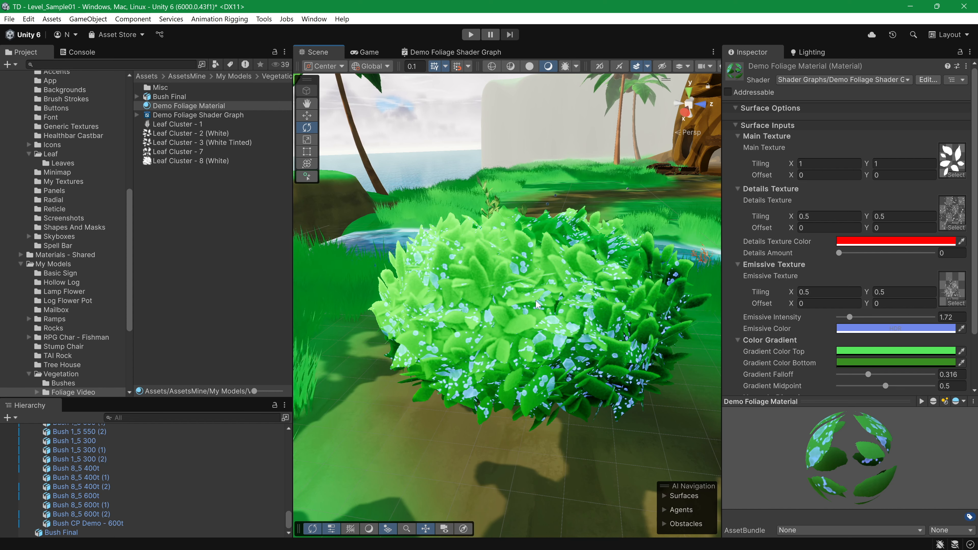
{"action": "right_click_drag", "start_coordinate": [537, 305], "coordinate": [718, 312]}
{"action": "key", "text": "w"}
{"action": "key", "text": "w"}
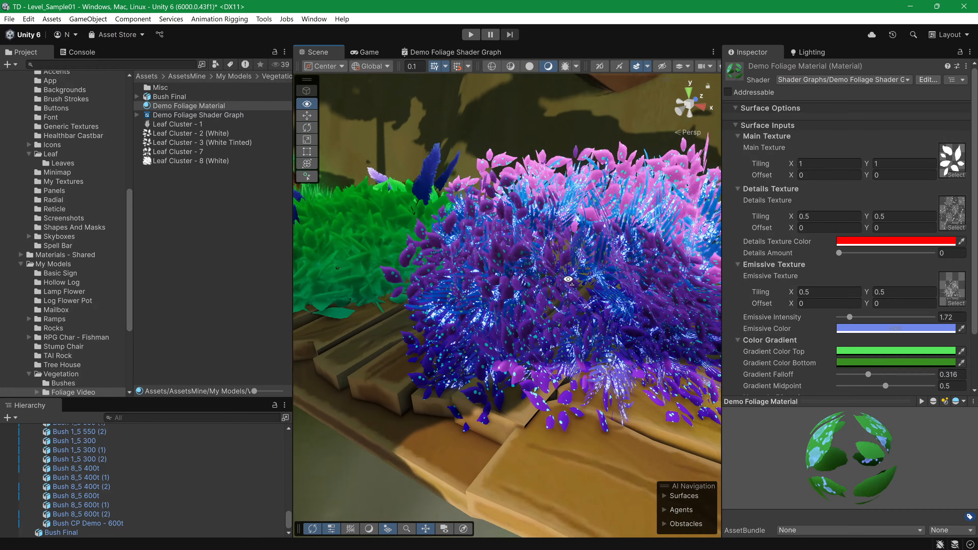
{"action": "key", "text": "w"}
{"action": "right_click_drag", "start_coordinate": [572, 332], "coordinate": [568, 309]}
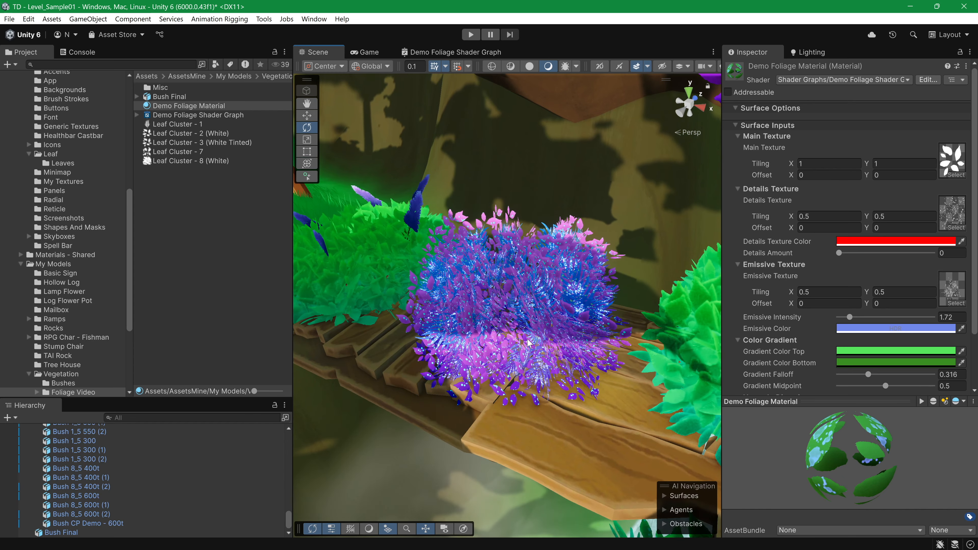
{"action": "right_click_drag", "start_coordinate": [615, 285], "coordinate": [500, 265]}
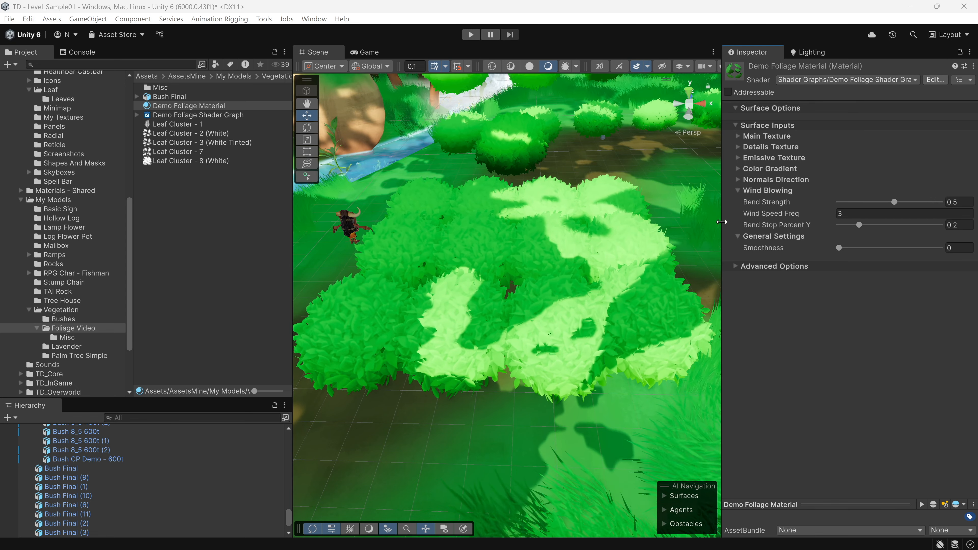
Step: Try a Wind Blowing Bend Strength of 4 on the Demo Foliage Material, and settle on 3
{"action": "left_click_drag", "start_coordinate": [674, 216], "coordinate": [647, 231], "text": "alt"}
{"action": "left_click_drag", "start_coordinate": [385, 359], "coordinate": [611, 311], "text": "alt"}
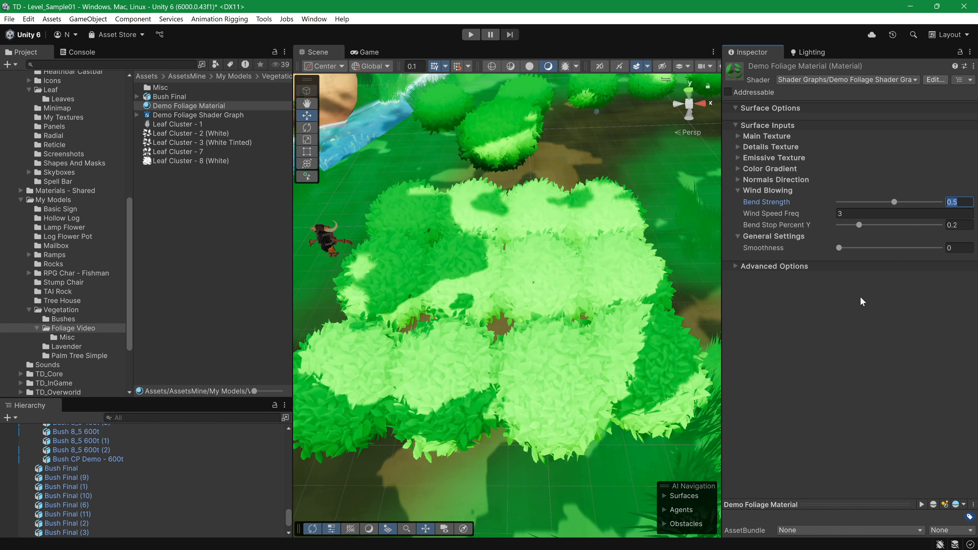
{"action": "type", "text": "4"}
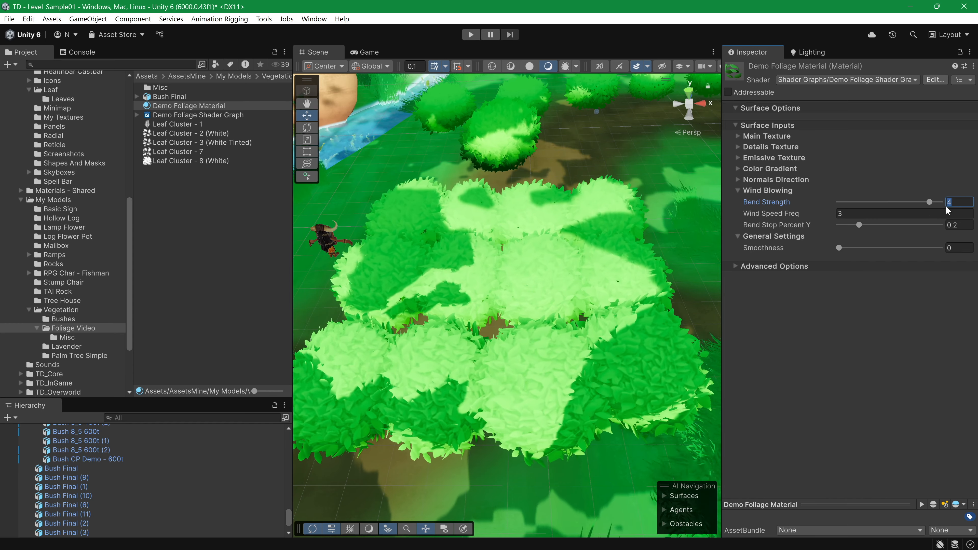
{"action": "right_click_drag", "start_coordinate": [630, 339], "coordinate": [622, 321]}
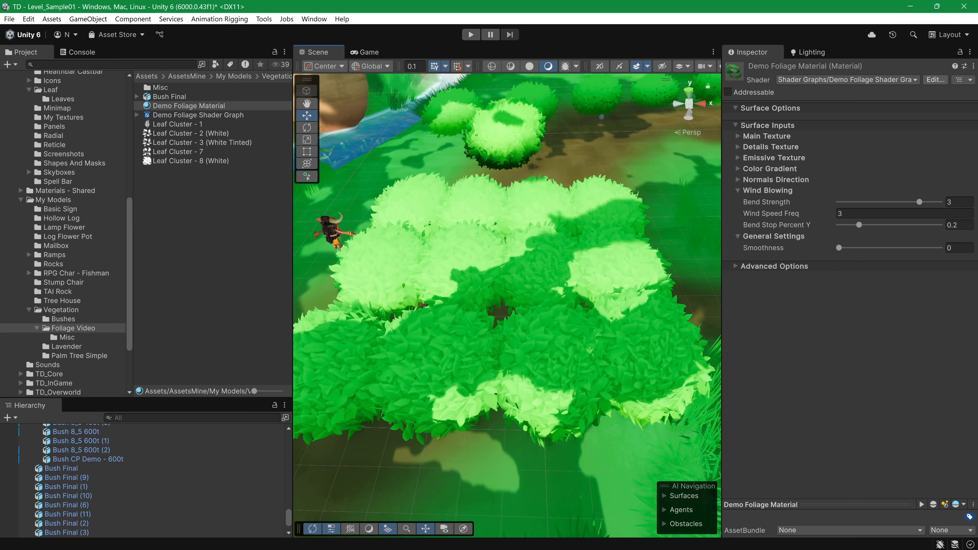
{"action": "left_click", "coordinate": [810, 356]}
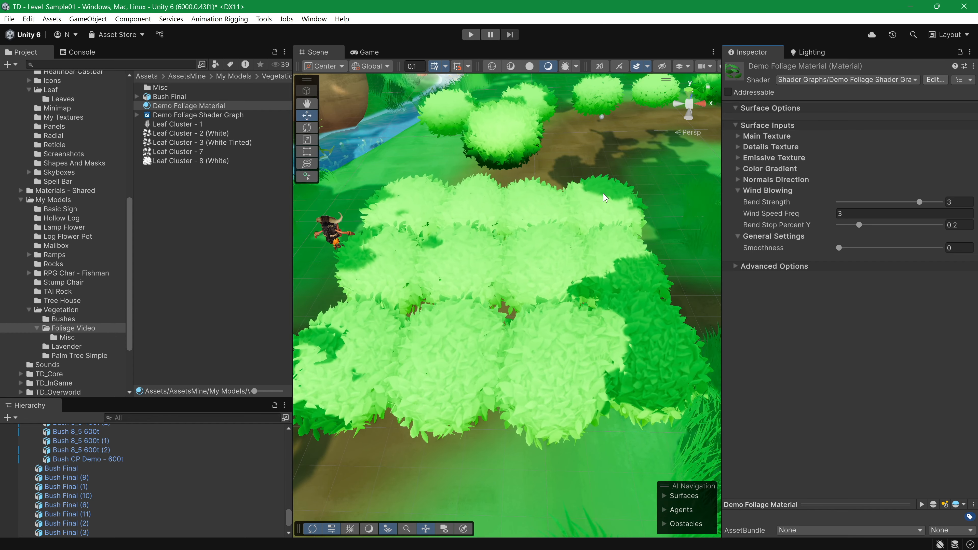
Step: Try a Wind Speed Freq of 4 on the Demo Foliage Material
{"action": "left_click_drag", "start_coordinate": [781, 214], "coordinate": [812, 214]}
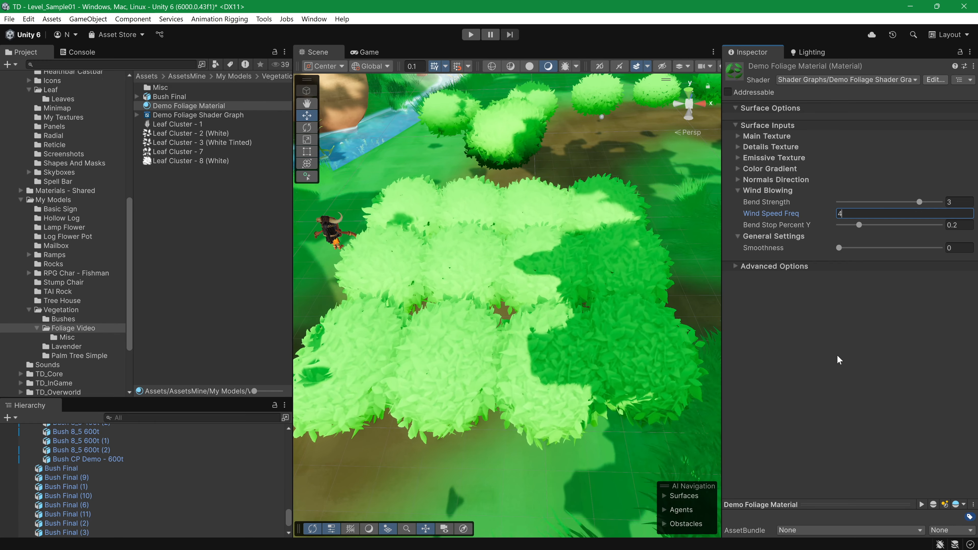
{"action": "key", "text": "Return"}
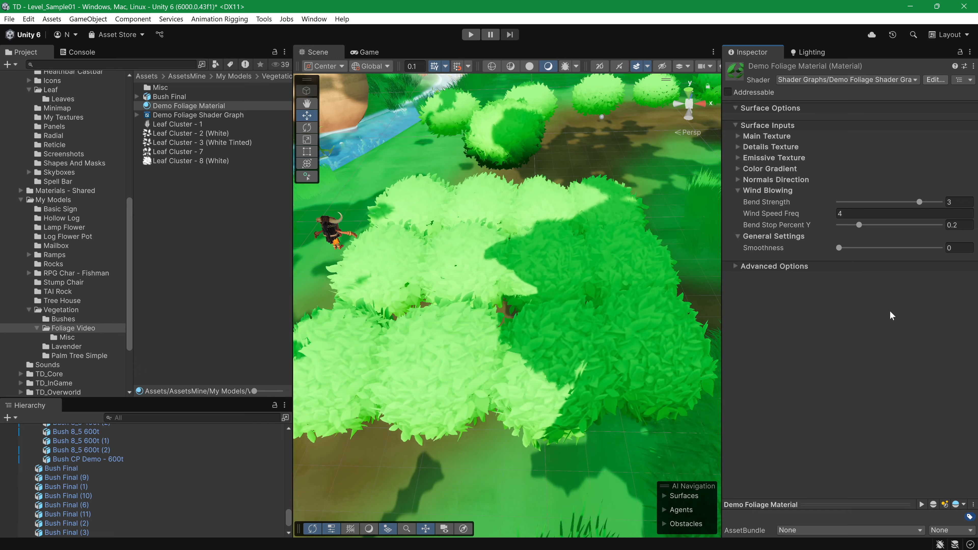
Step: Raise Bush Final (9) above the ground to a Y position of 2.46, and open its Demo Foliage Material for editing
{"action": "right_click_drag", "start_coordinate": [579, 311], "coordinate": [515, 246]}
{"action": "left_click", "coordinate": [508, 167]}
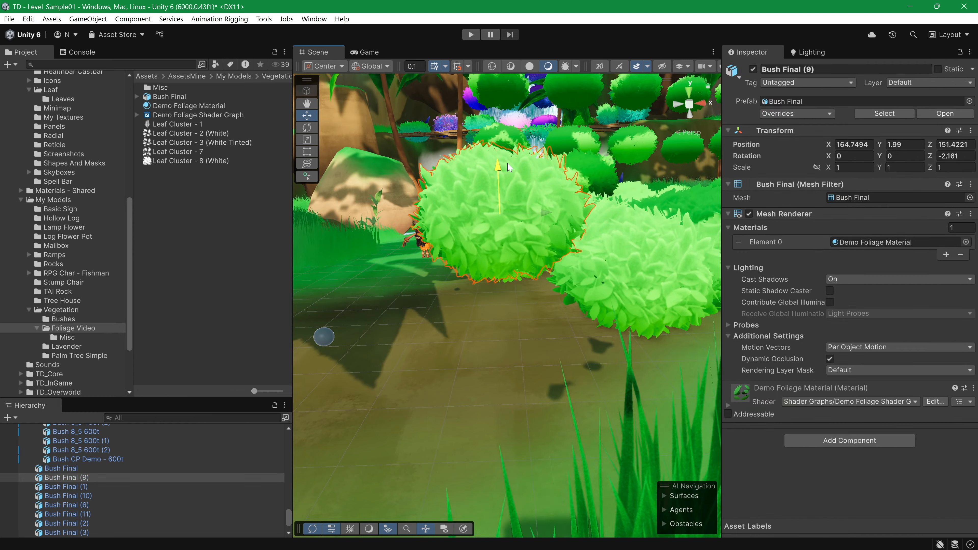
{"action": "left_click_drag", "start_coordinate": [508, 166], "coordinate": [507, 146]}
{"action": "left_click", "coordinate": [852, 242]}
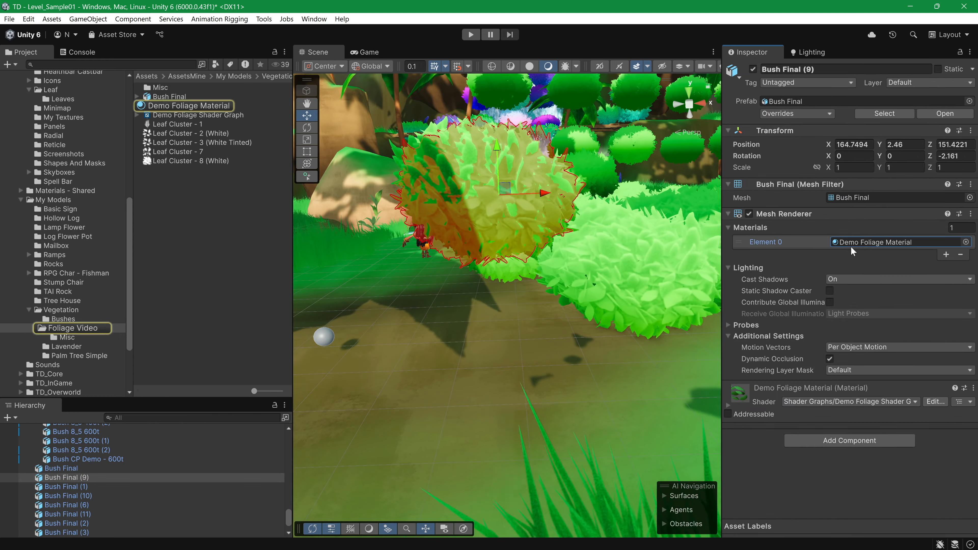
{"action": "double_click", "coordinate": [851, 243]}
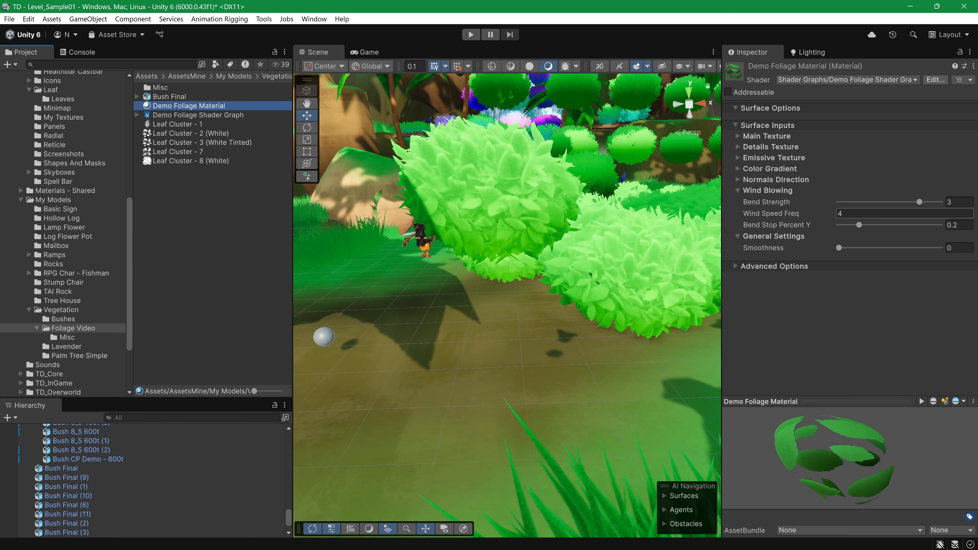
Step: Set the material's Bend Strength to 5 and Bend Stop Percent Y to 0, and inspect the raised bush's sway
{"action": "left_click_drag", "start_coordinate": [922, 205], "coordinate": [939, 202]}
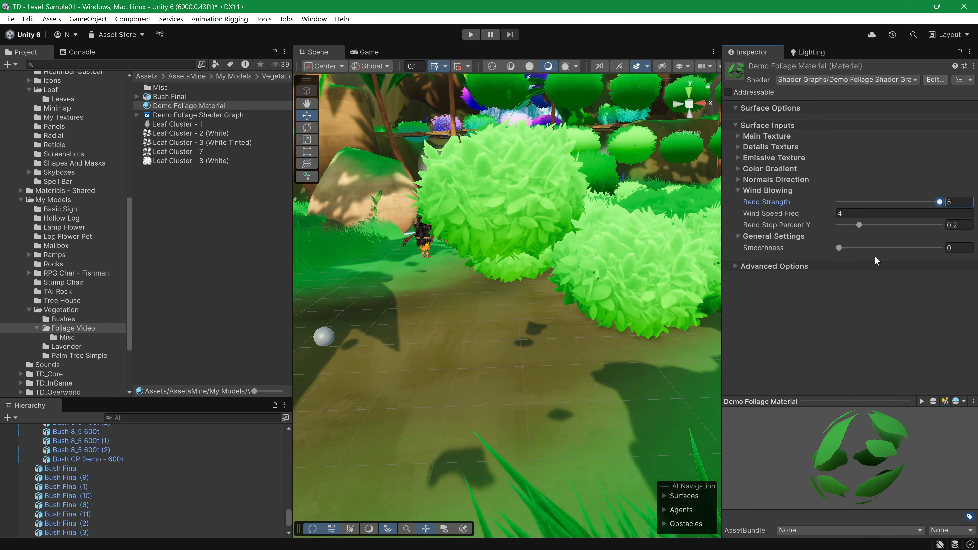
{"action": "left_click_drag", "start_coordinate": [858, 224], "coordinate": [801, 227]}
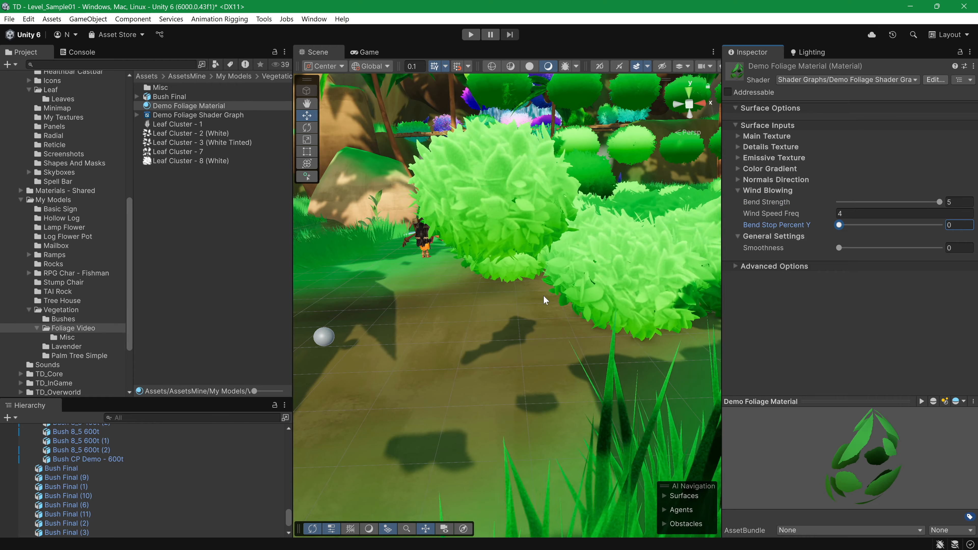
{"action": "key", "text": "d"}
{"action": "right_click_drag", "start_coordinate": [552, 301], "coordinate": [525, 147]}
{"action": "key", "text": "a"}
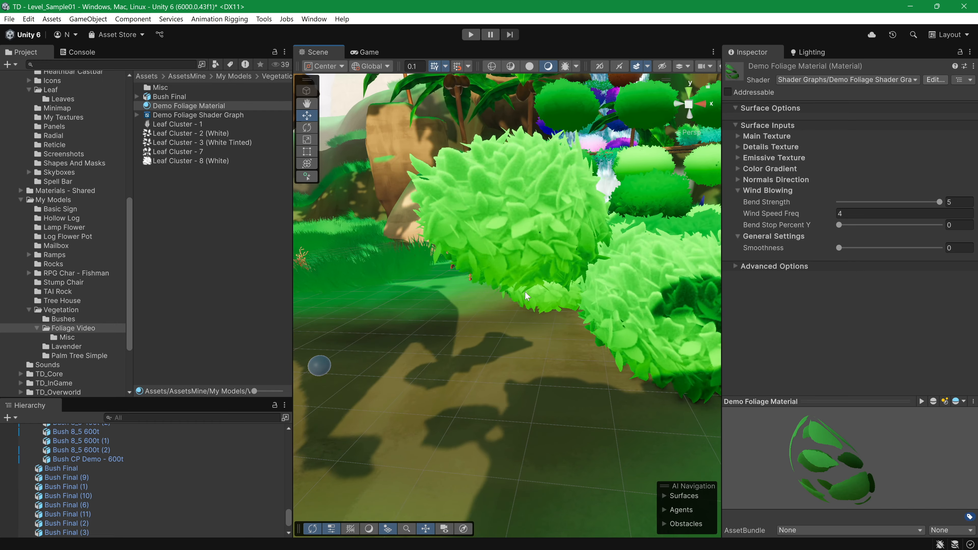
Step: Set the Demo Foliage Material's Wind Speed Freq to 3
{"action": "left_click", "coordinate": [846, 213]}
{"action": "type", "text": "3"}
{"action": "left_click", "coordinate": [837, 334]}
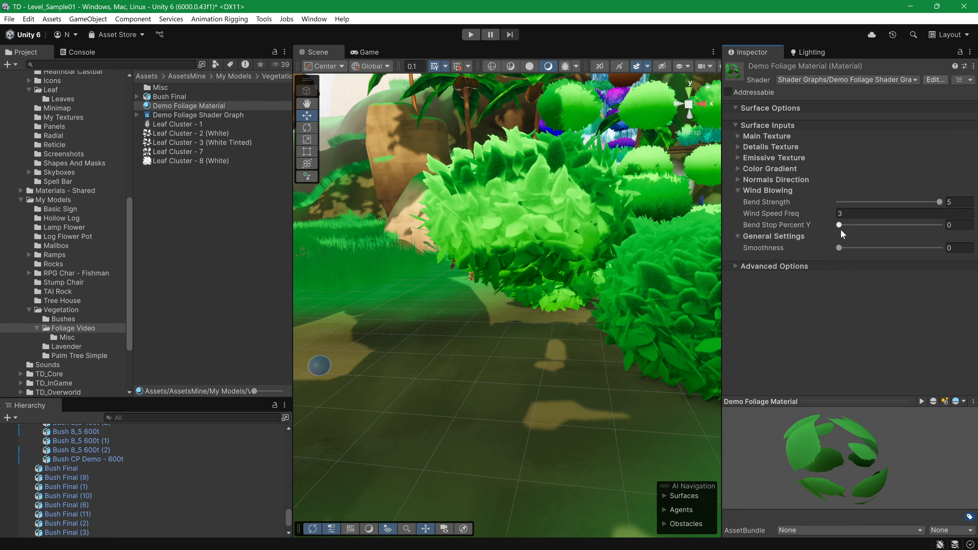
Step: Try Bend Stop Percent Y values of 0.21 and 0.668 while viewing the raised bush, and reduce the setting again
{"action": "left_click_drag", "start_coordinate": [840, 226], "coordinate": [861, 230]}
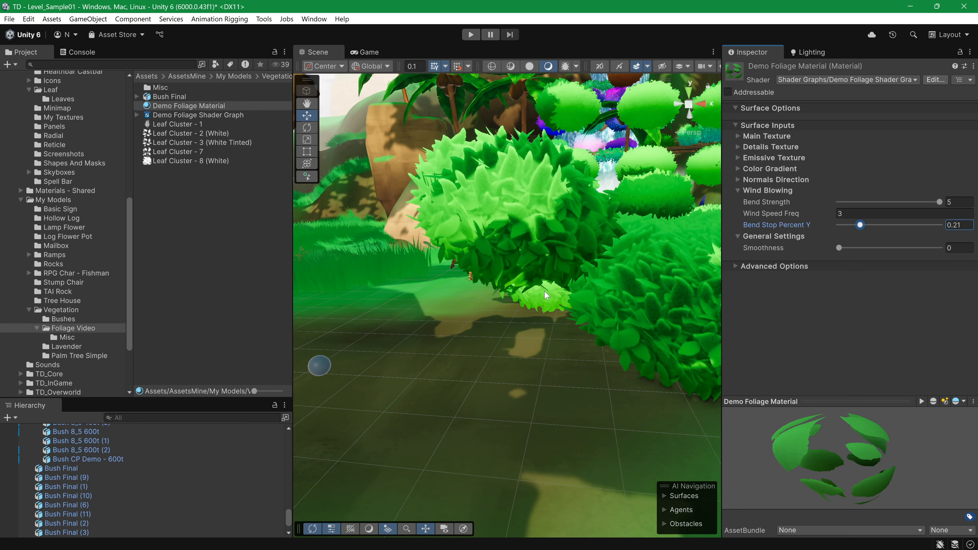
{"action": "left_click_drag", "start_coordinate": [860, 225], "coordinate": [905, 227]}
{"action": "middle_click_drag", "start_coordinate": [528, 156], "coordinate": [529, 245]}
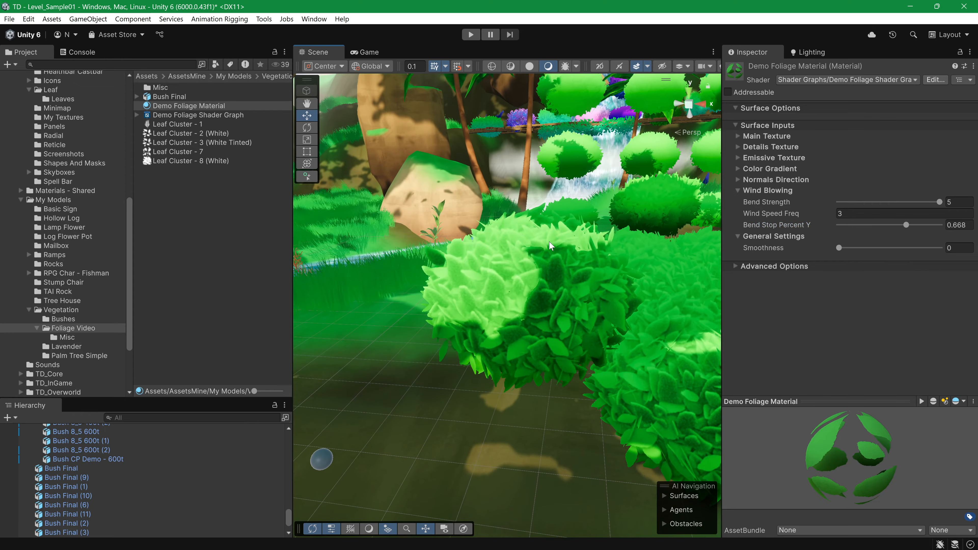
{"action": "left_click_drag", "start_coordinate": [906, 225], "coordinate": [867, 231]}
{"action": "right_click_drag", "start_coordinate": [540, 350], "coordinate": [584, 327]}
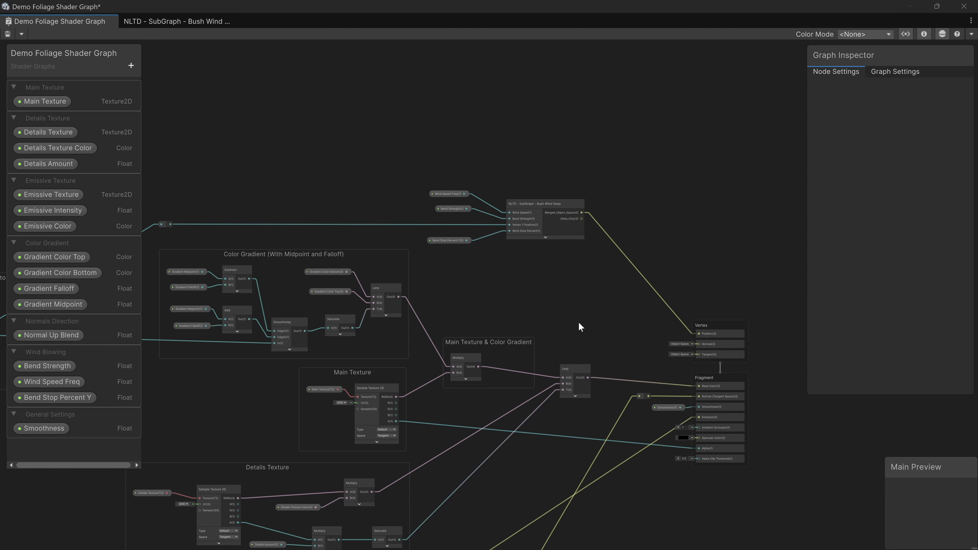
Step: Examine how the Bush Wind Sway subgraph feeds the Vertex Position and how the Lerp node feeds the Fragment Base Color
{"action": "scroll", "coordinate": [558, 307], "scroll_direction": "up", "scroll_amount": 3}
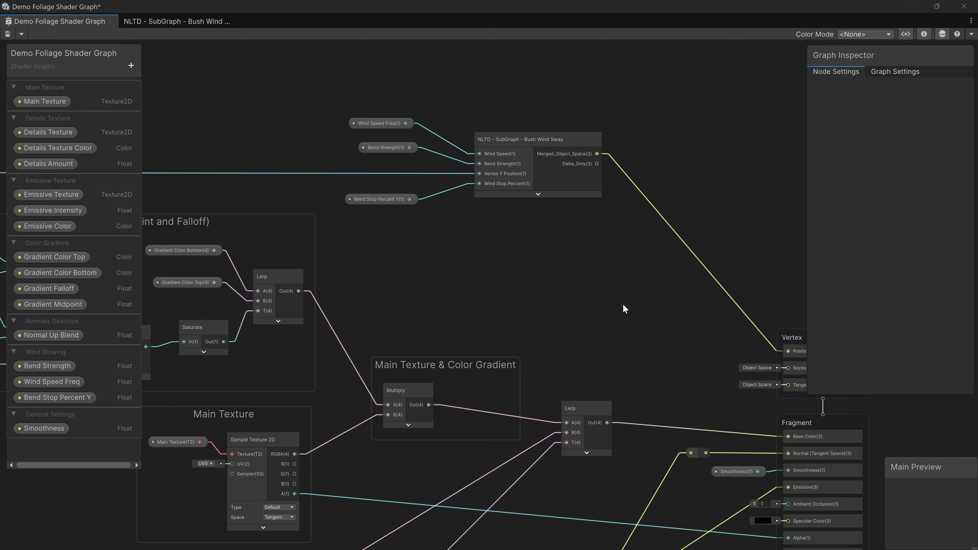
{"action": "middle_click_drag", "start_coordinate": [624, 306], "coordinate": [445, 238]}
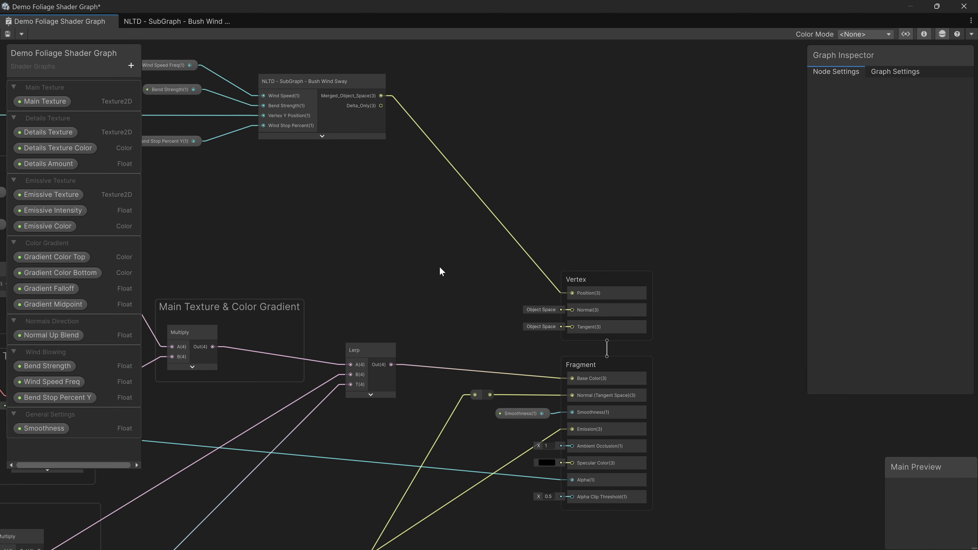
{"action": "middle_click_drag", "start_coordinate": [452, 346], "coordinate": [474, 208]}
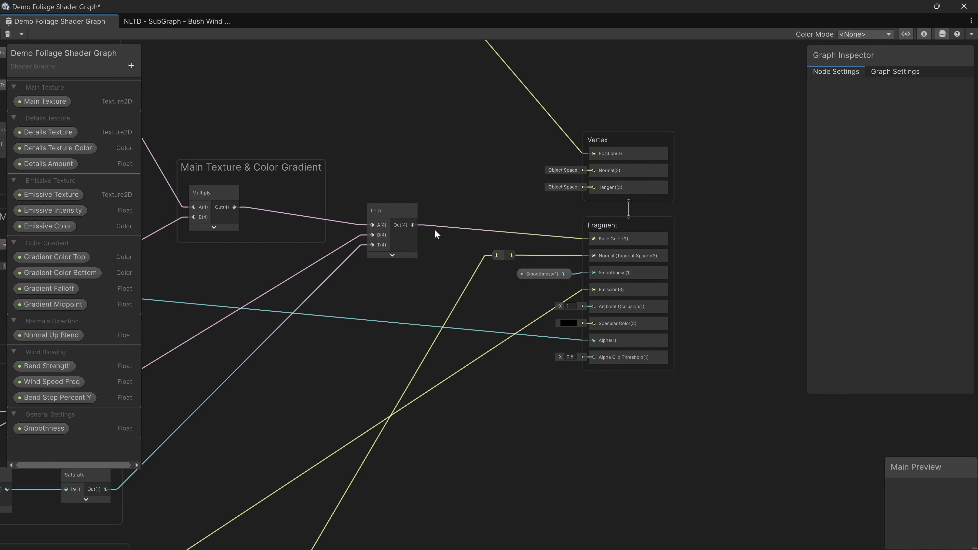
{"action": "left_click_drag", "start_coordinate": [613, 246], "coordinate": [537, 256]}
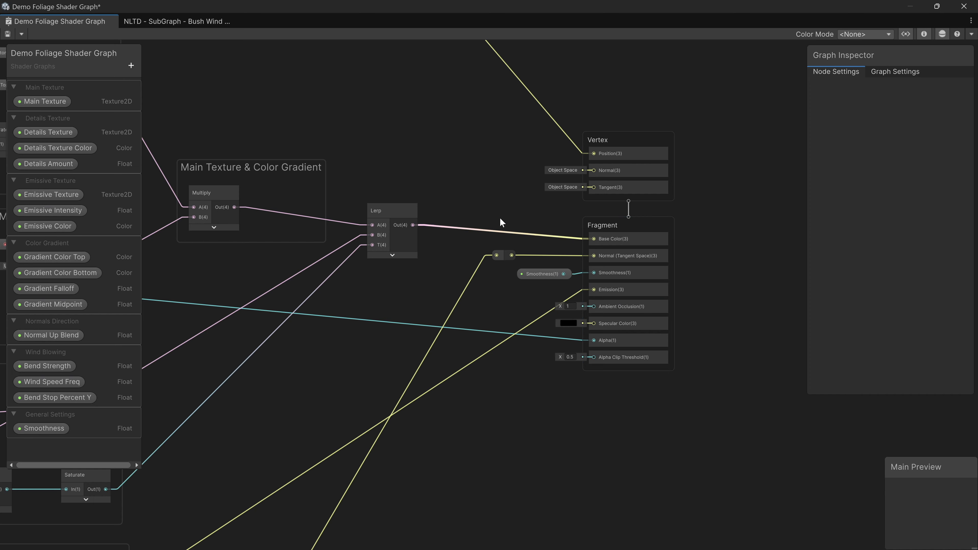
{"action": "middle_click_drag", "start_coordinate": [415, 94], "coordinate": [397, 232]}
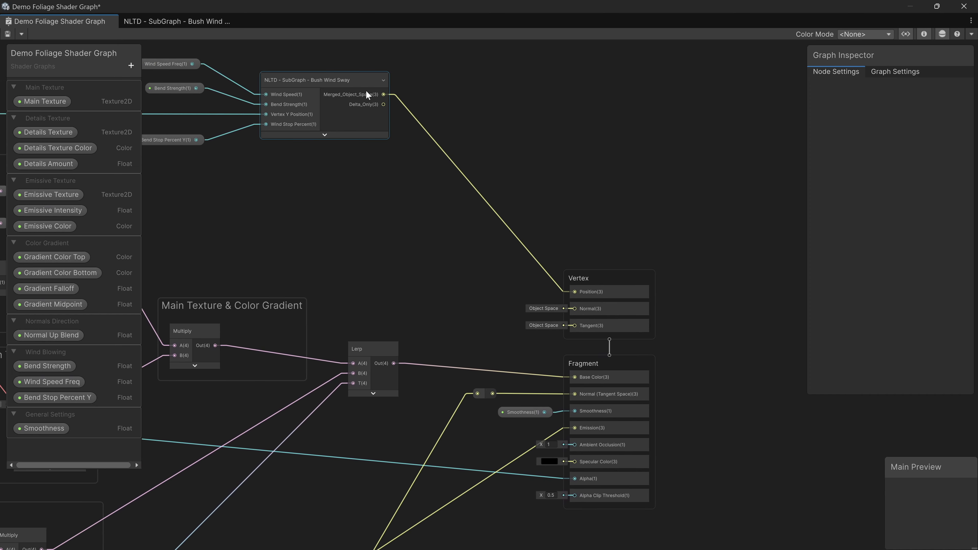